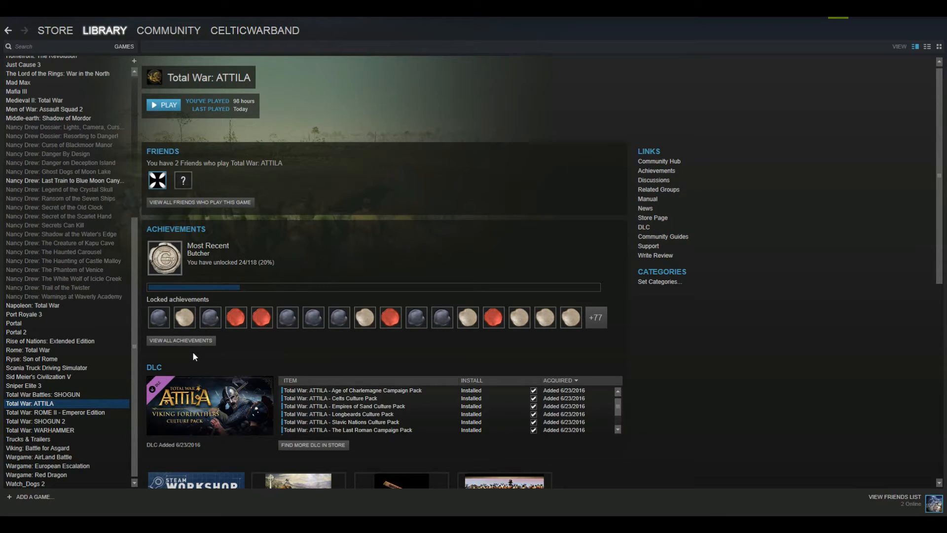
Step: Open the Steam Workshop for Total War: ATTILA from the game's library page
{"action": "scroll", "coordinate": [186, 356], "scroll_direction": "down", "scroll_amount": 3}
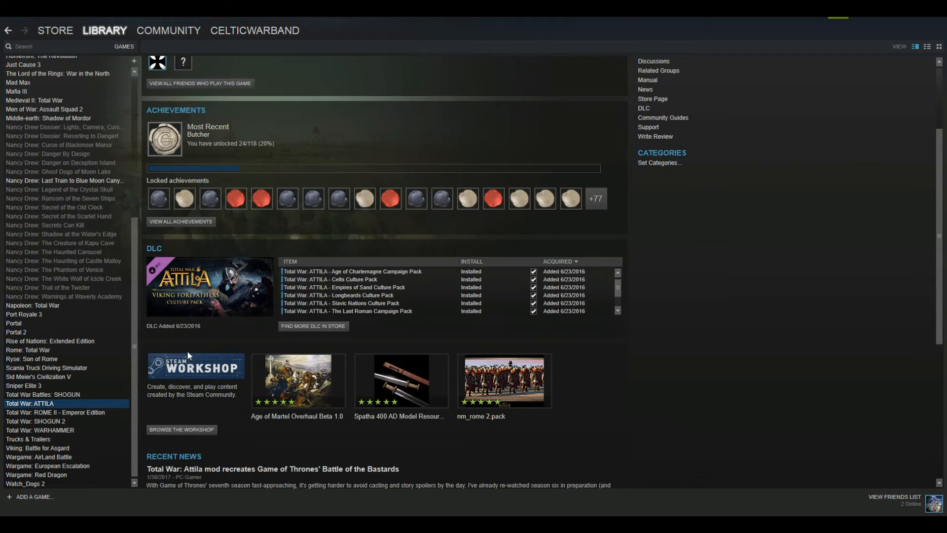
{"action": "scroll", "coordinate": [187, 350], "scroll_direction": "up", "scroll_amount": 3}
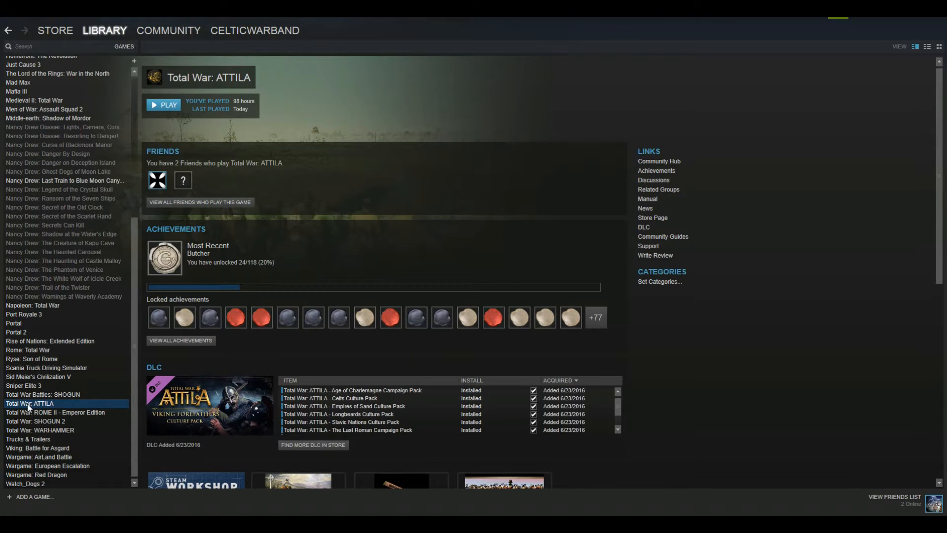
{"action": "scroll", "coordinate": [227, 368], "scroll_direction": "down", "scroll_amount": 2}
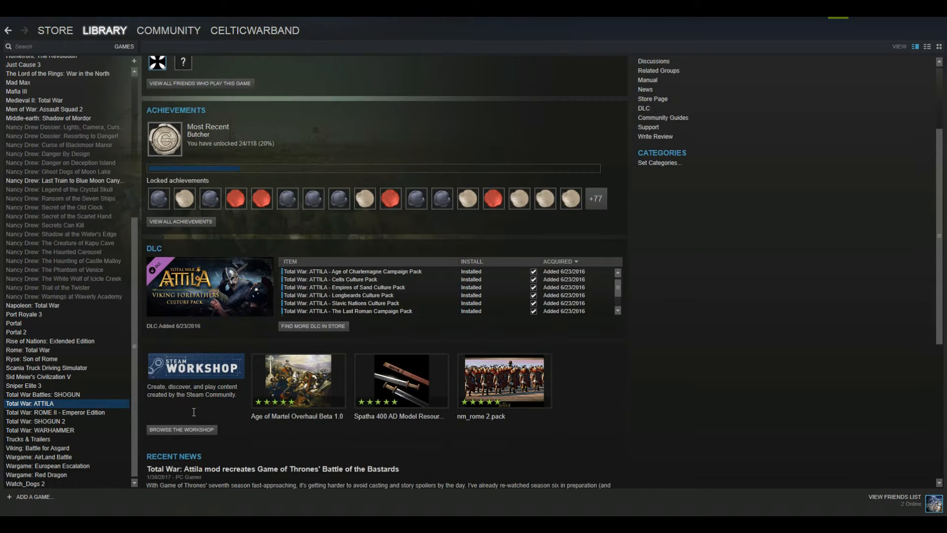
{"action": "left_click", "coordinate": [188, 430]}
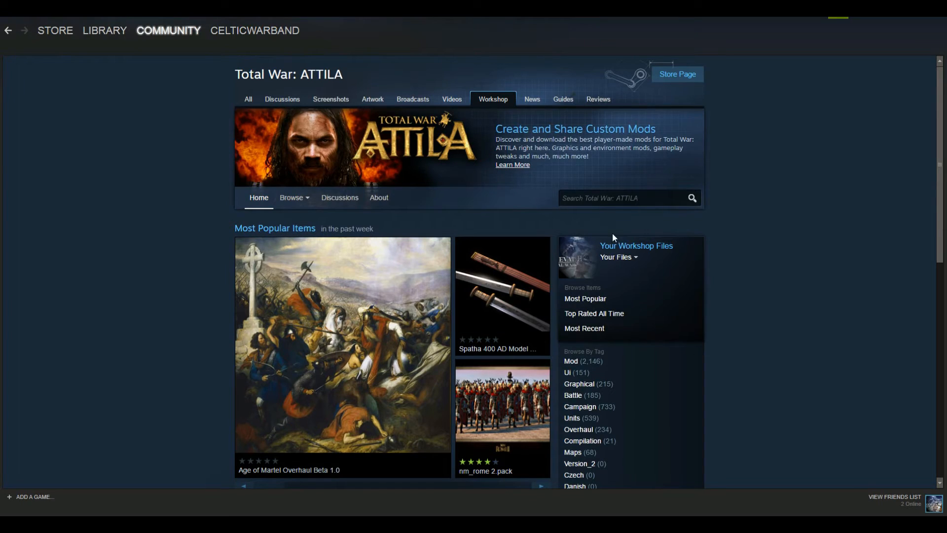
Step: Search the Workshop for "1078" and open the {AoC} 1078 Medieval Wars mod page
{"action": "left_click", "coordinate": [596, 198]}
{"action": "type", "text": "1078"}
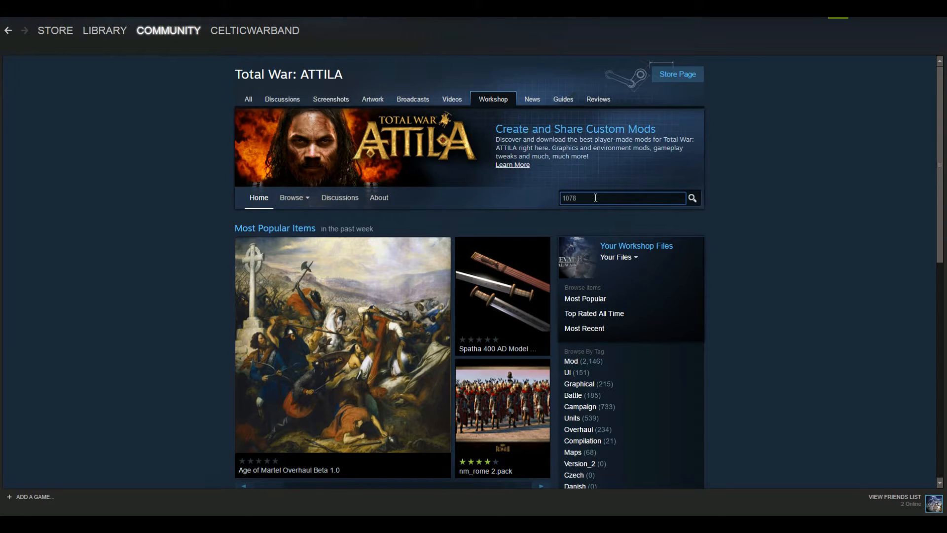
{"action": "key", "text": "Return"}
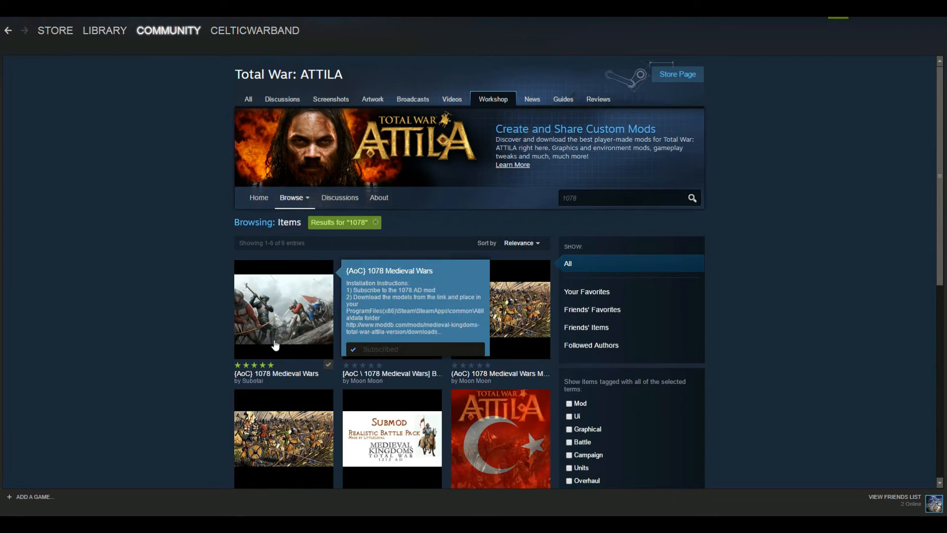
{"action": "left_click", "coordinate": [287, 379]}
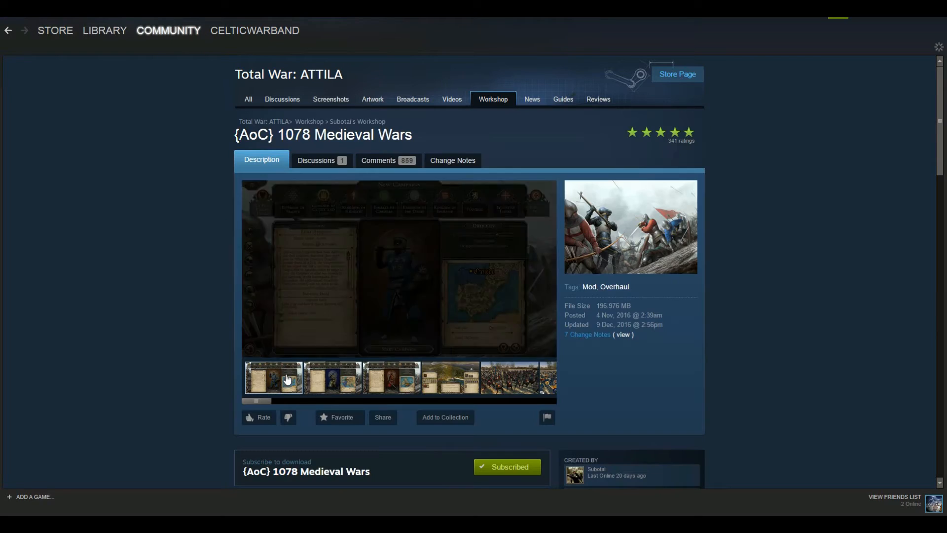
Step: Review the mod's preview images and installation instructions, and open the linked ModDB page for the Medieval Kingdoms November Update models
{"action": "scroll", "coordinate": [213, 304], "scroll_direction": "down", "scroll_amount": 3}
{"action": "scroll", "coordinate": [213, 308], "scroll_direction": "up", "scroll_amount": 2}
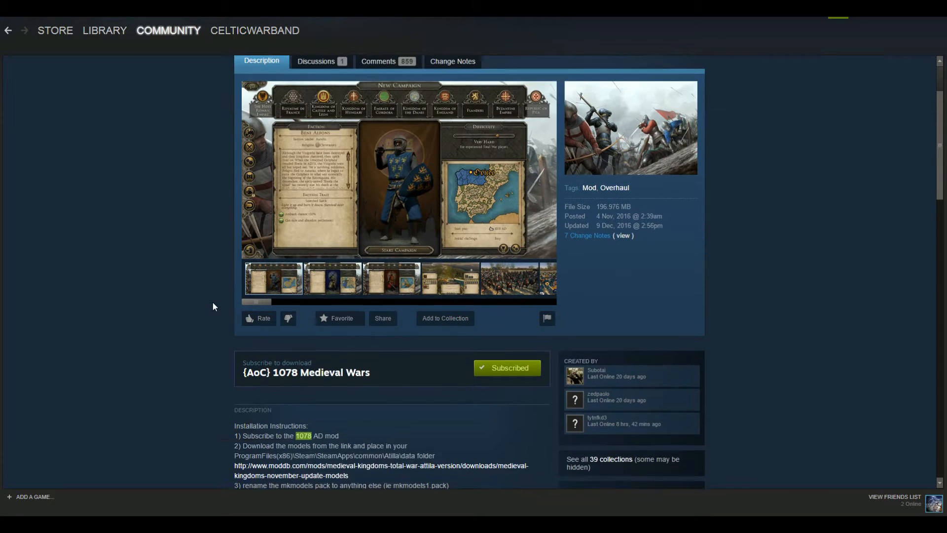
{"action": "left_click", "coordinate": [312, 331]}
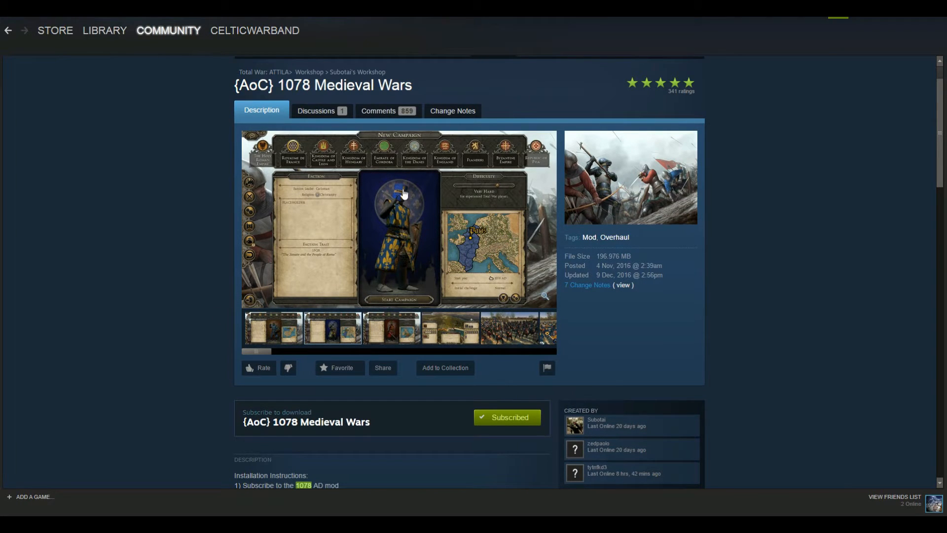
{"action": "scroll", "coordinate": [522, 352], "scroll_direction": "down", "scroll_amount": 2}
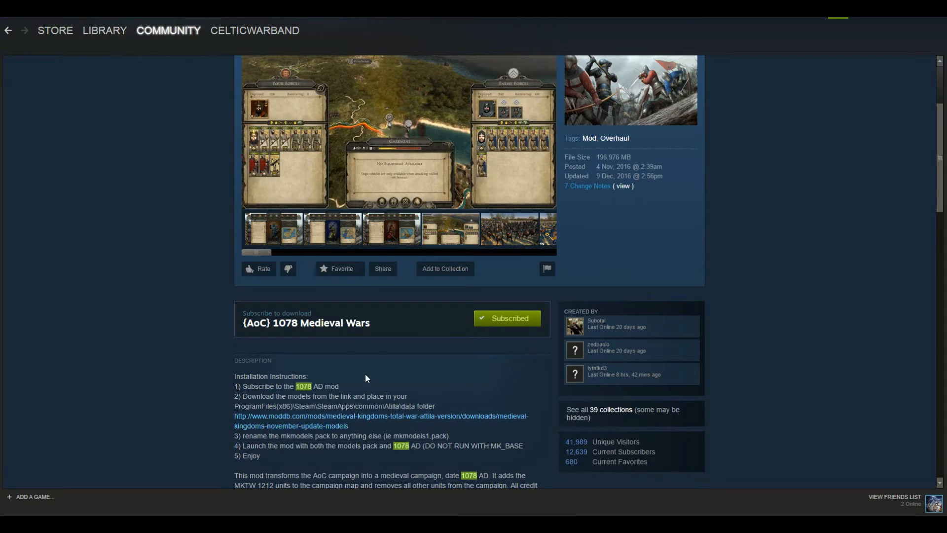
{"action": "scroll", "coordinate": [197, 354], "scroll_direction": "down", "scroll_amount": 2}
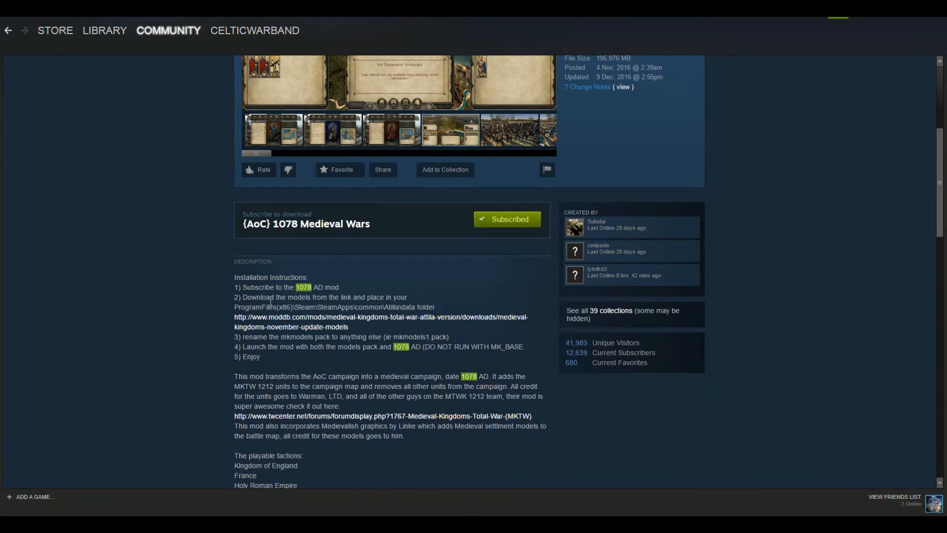
{"action": "scroll", "coordinate": [303, 314], "scroll_direction": "down", "scroll_amount": 1}
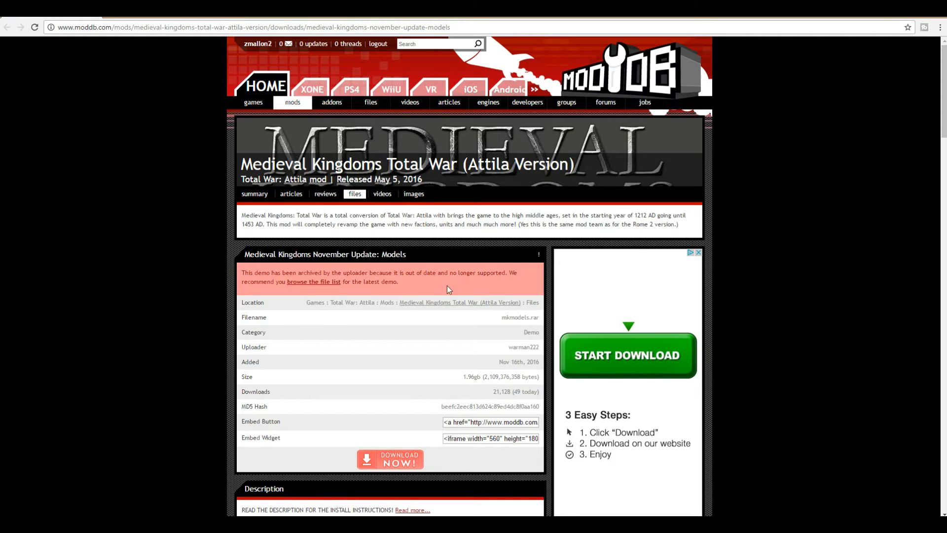
Step: Start downloading mkmodels.rar from ModDB, close the download popup and cancel the download
{"action": "left_click", "coordinate": [394, 463]}
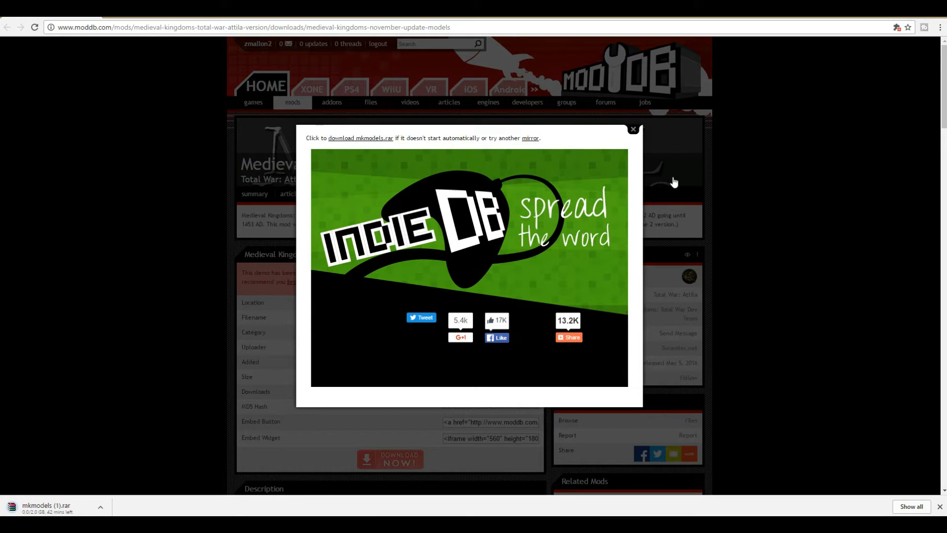
{"action": "left_click", "coordinate": [635, 130]}
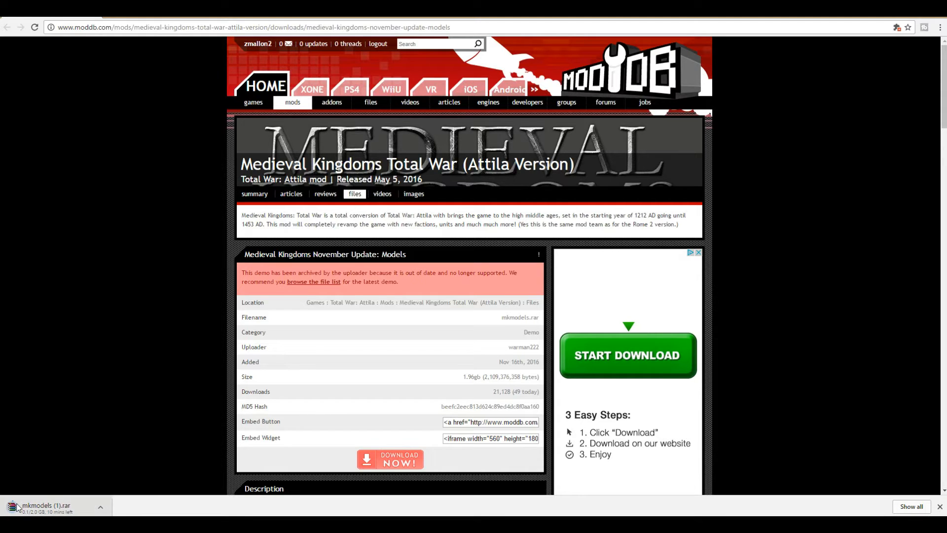
{"action": "left_click", "coordinate": [100, 507]}
{"action": "left_click", "coordinate": [118, 491]}
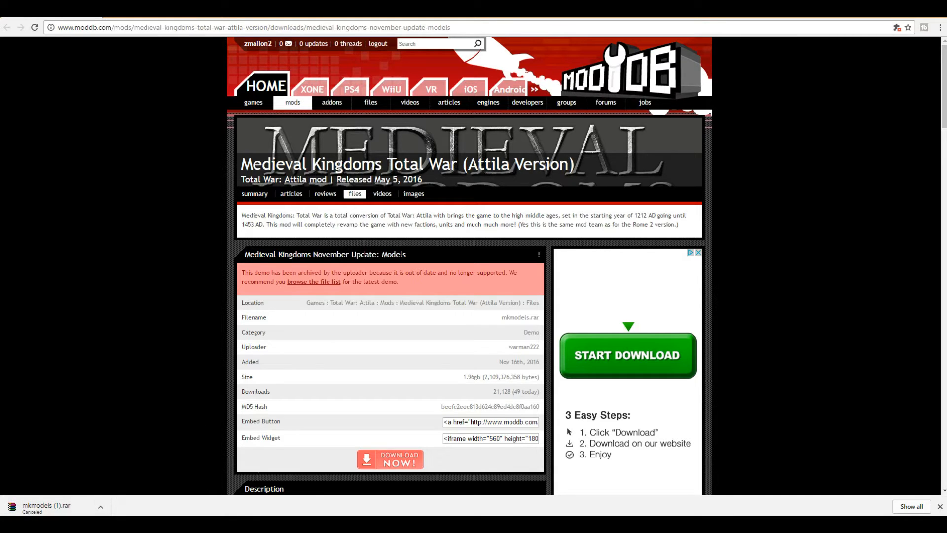
Step: Try to extract the mkmodels archive in place in the Downloads folder, cancel the extraction and close the folder window
{"action": "key", "text": "super+e"}
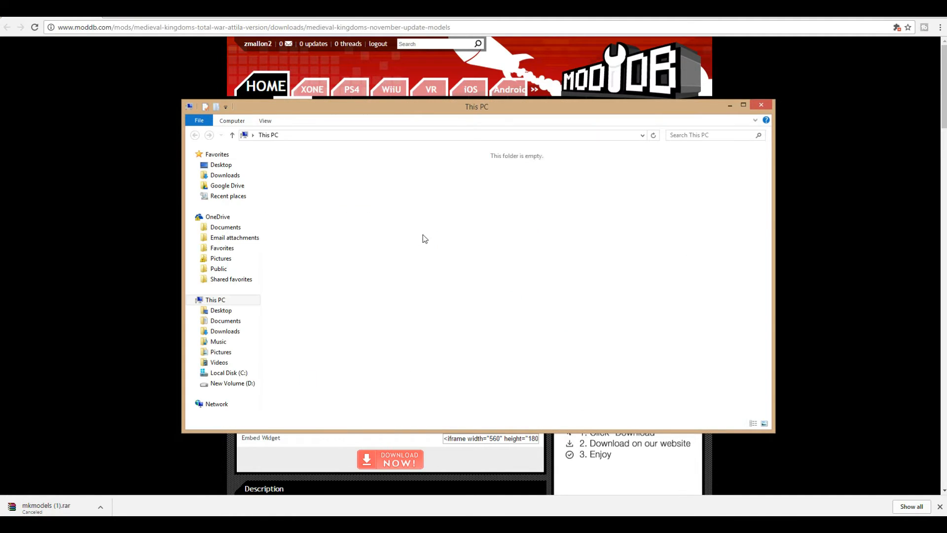
{"action": "double_click", "coordinate": [570, 176]}
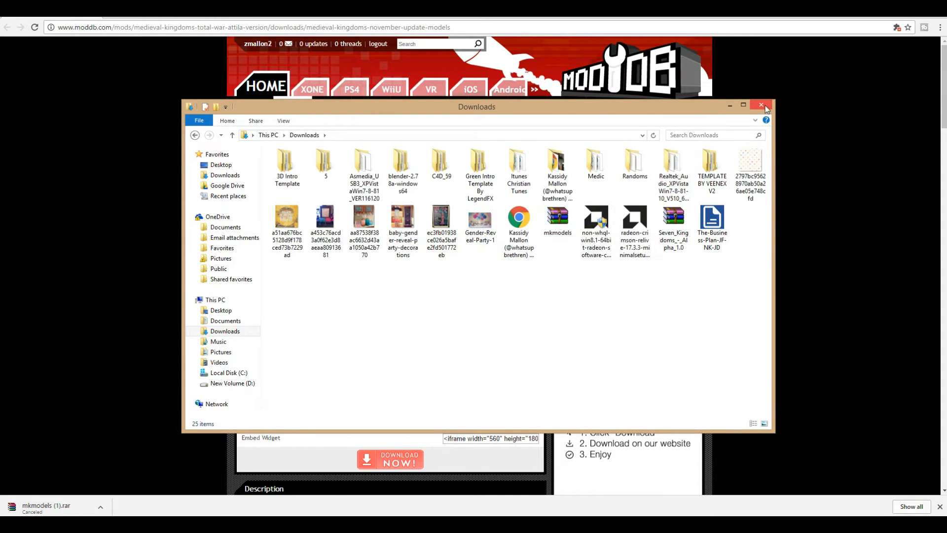
{"action": "left_click", "coordinate": [561, 222]}
{"action": "right_click", "coordinate": [560, 222]}
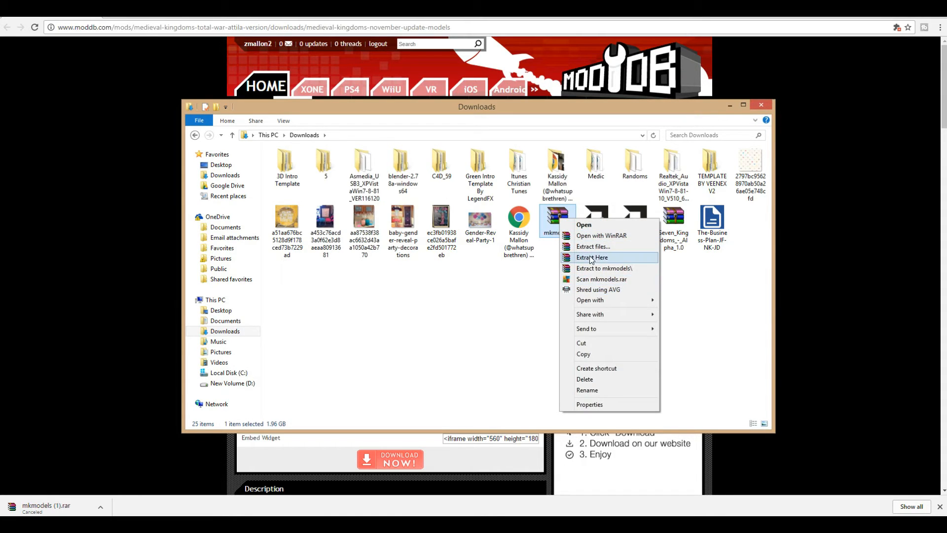
{"action": "left_click", "coordinate": [594, 258]}
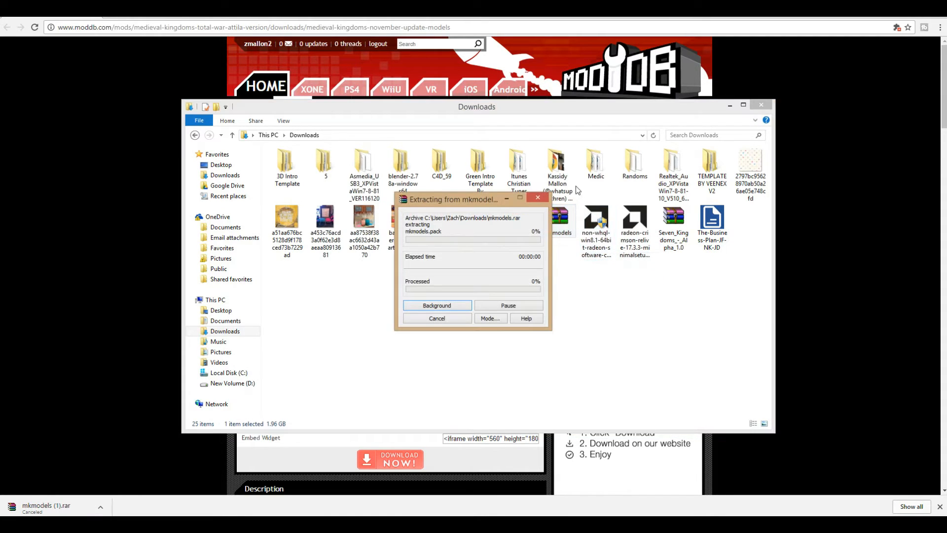
{"action": "left_click_drag", "start_coordinate": [479, 200], "coordinate": [552, 171]}
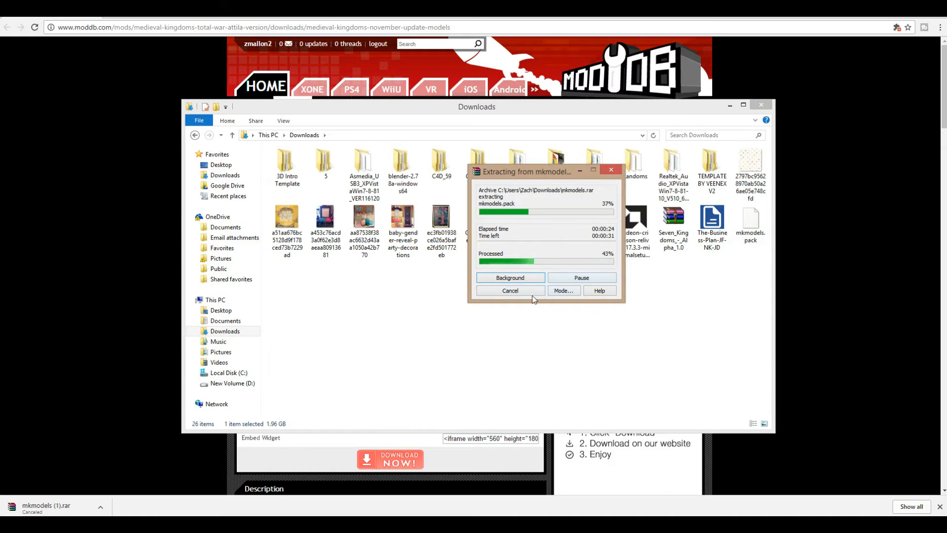
{"action": "left_click", "coordinate": [511, 291]}
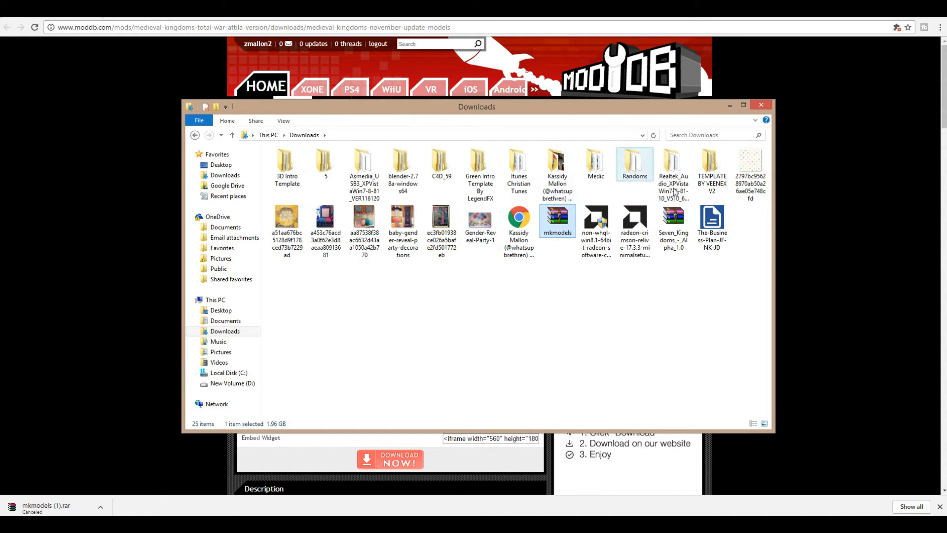
{"action": "left_click", "coordinate": [762, 106]}
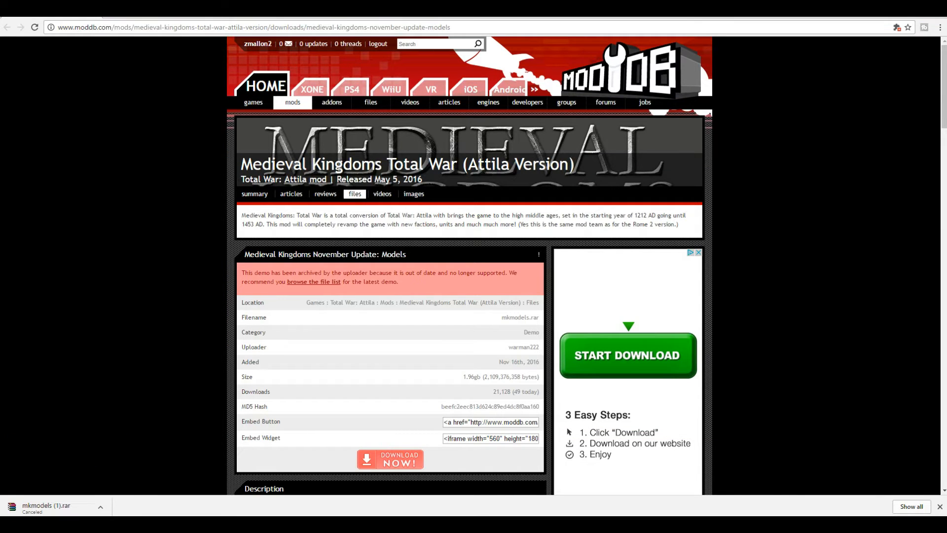
Step: Open a new File Explorer window and go to the Steam folder in Program Files (x86) on Local Disk (C:)
{"action": "key", "text": "super+e"}
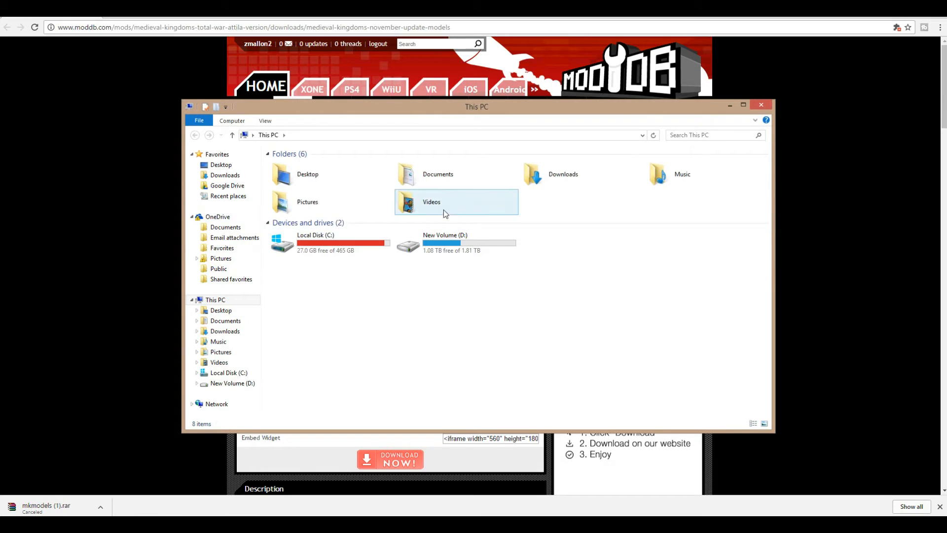
{"action": "double_click", "coordinate": [352, 246]}
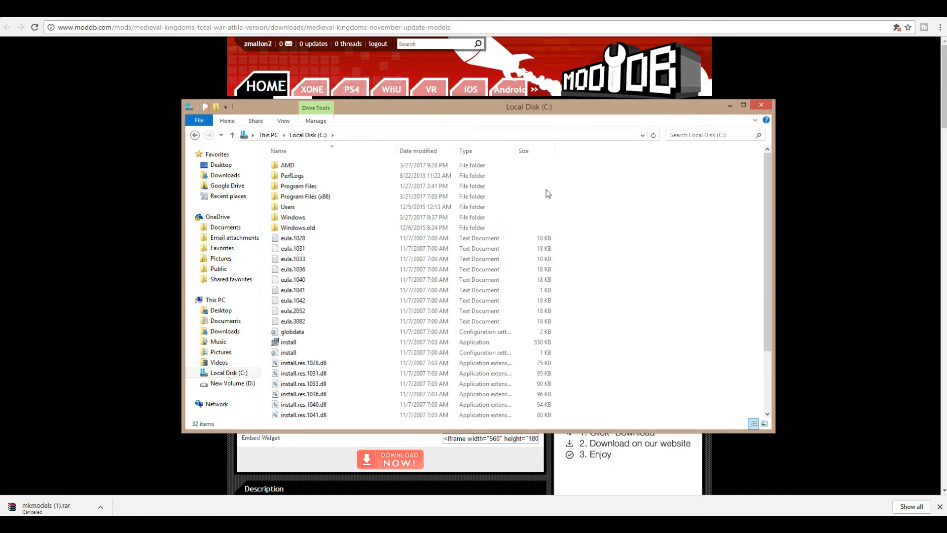
{"action": "left_click", "coordinate": [328, 197]}
{"action": "double_click", "coordinate": [327, 197]}
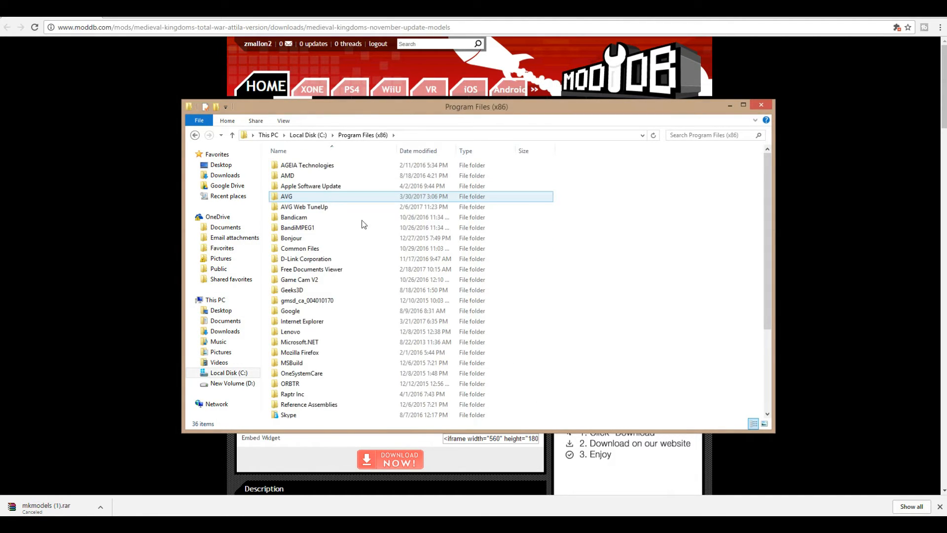
{"action": "scroll", "coordinate": [381, 277], "scroll_direction": "down", "scroll_amount": 4}
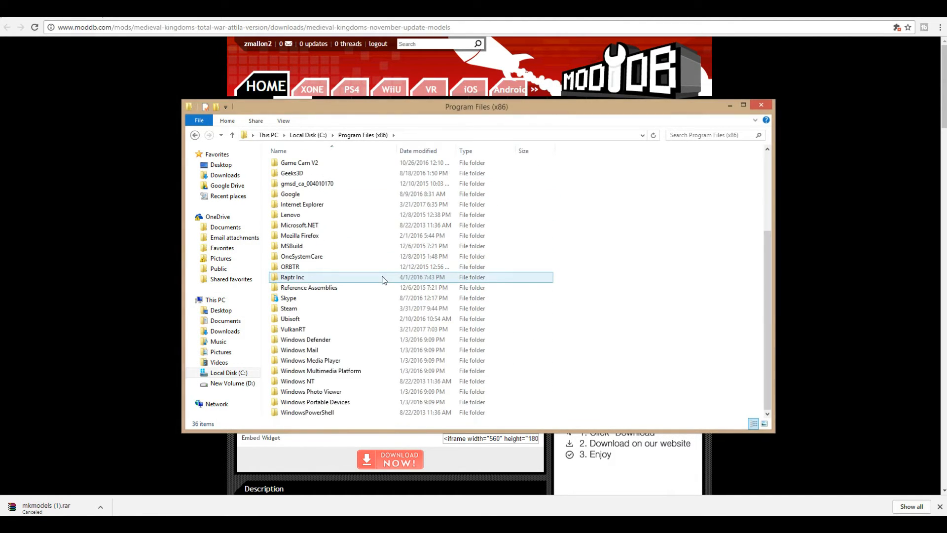
{"action": "double_click", "coordinate": [314, 308]}
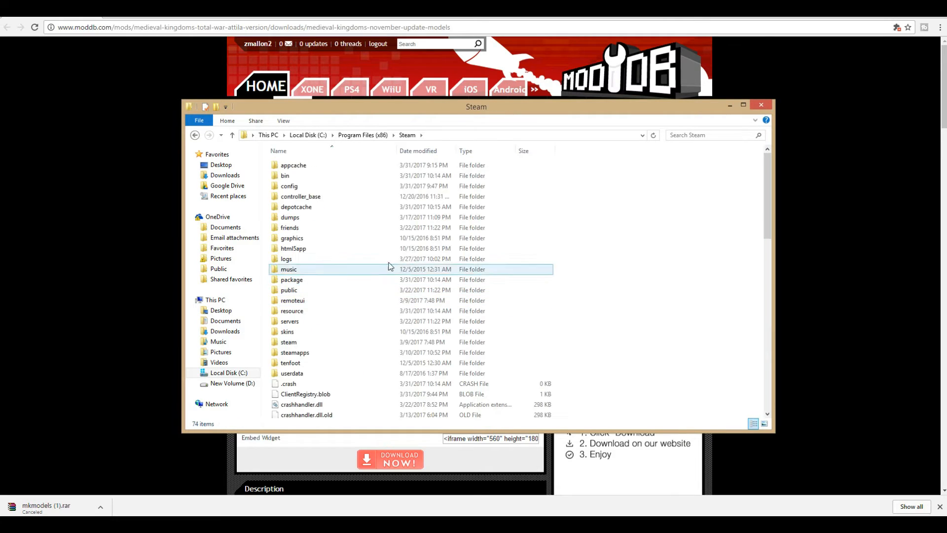
Step: Open the game's data folder at steamapps\common\Total War Attila\data
{"action": "left_click", "coordinate": [309, 355]}
{"action": "double_click", "coordinate": [308, 355]}
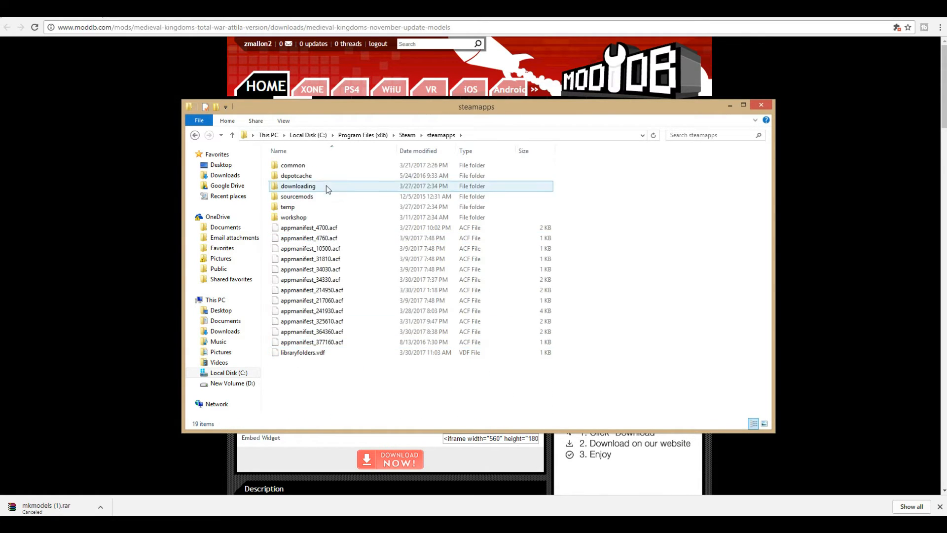
{"action": "left_click", "coordinate": [304, 168]}
{"action": "double_click", "coordinate": [303, 168]}
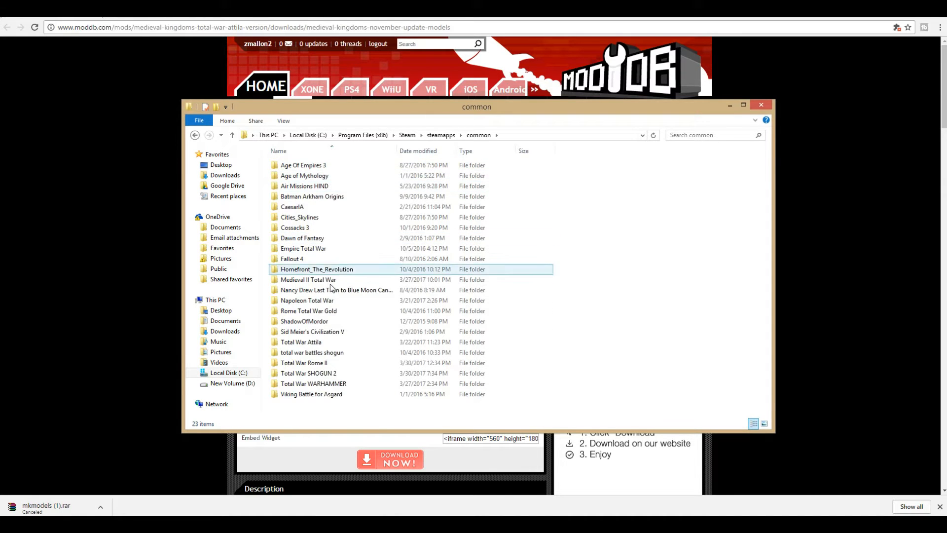
{"action": "left_click", "coordinate": [316, 342]}
{"action": "double_click", "coordinate": [316, 343]}
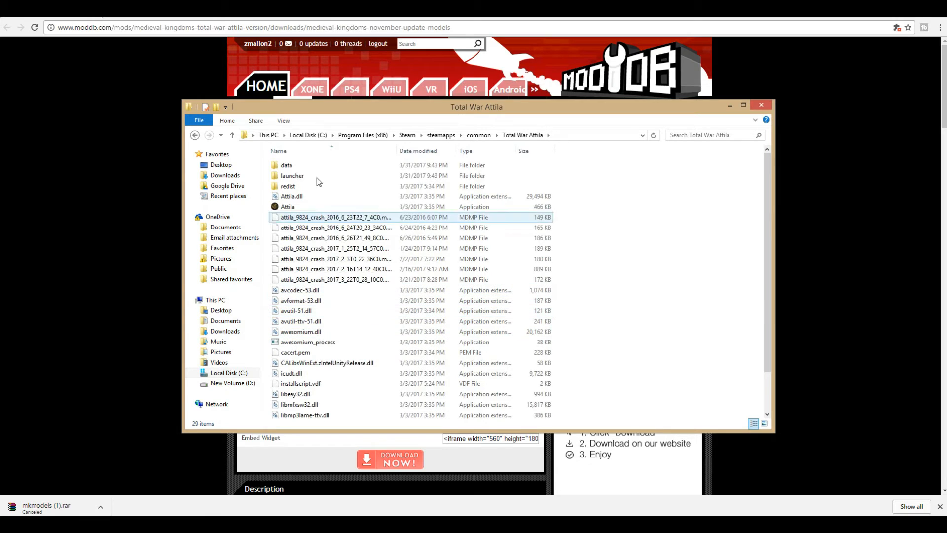
{"action": "double_click", "coordinate": [294, 166]}
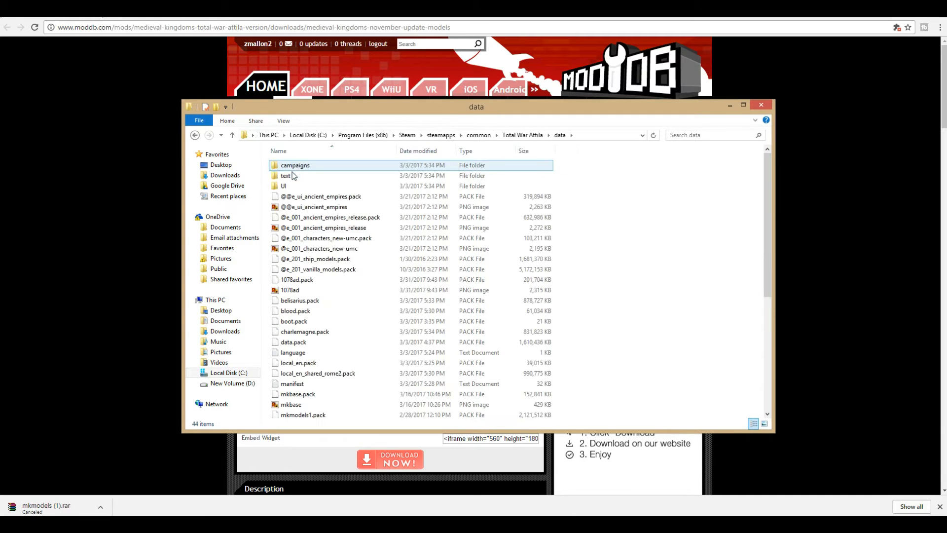
Step: Check the mkmodels pack files in the data folder, close the folder window and return to the mod page in Steam
{"action": "scroll", "coordinate": [324, 286], "scroll_direction": "down", "scroll_amount": 2}
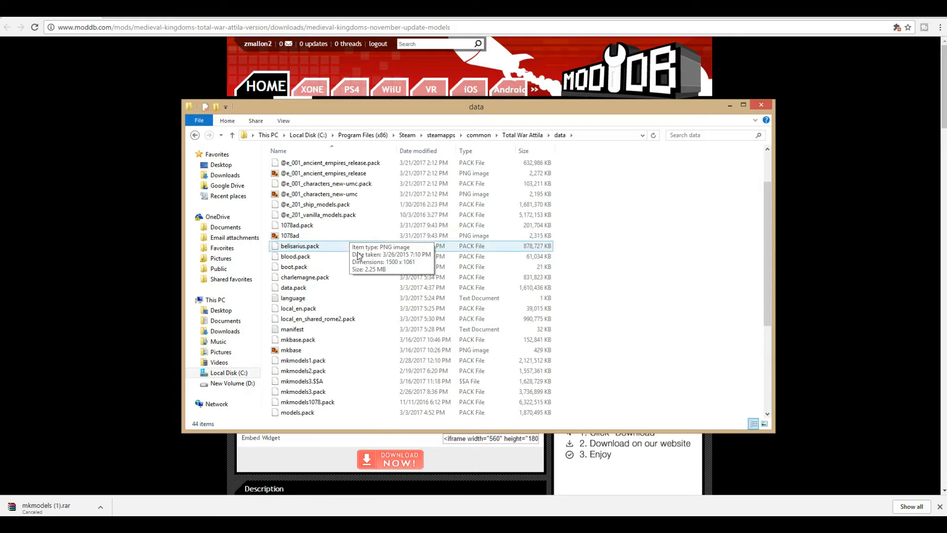
{"action": "scroll", "coordinate": [348, 325], "scroll_direction": "down", "scroll_amount": 1}
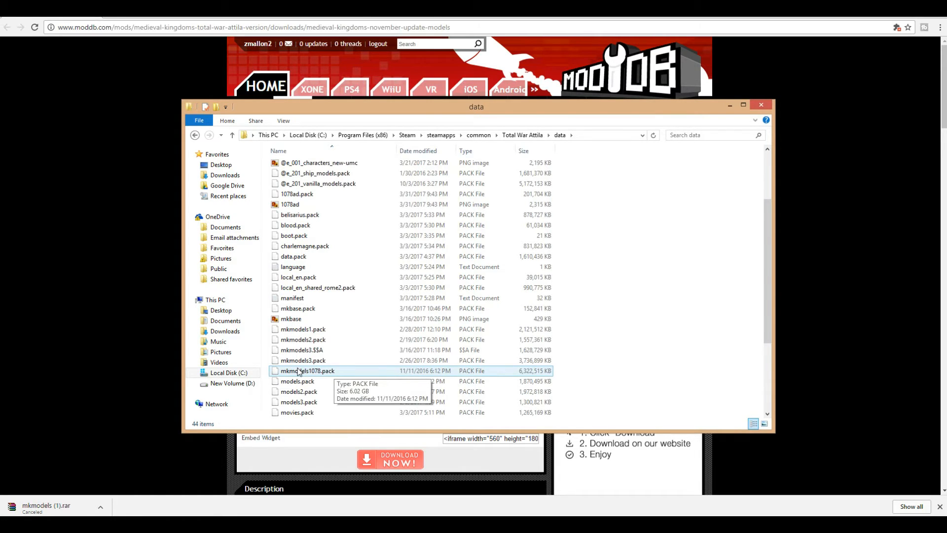
{"action": "left_click", "coordinate": [762, 105]}
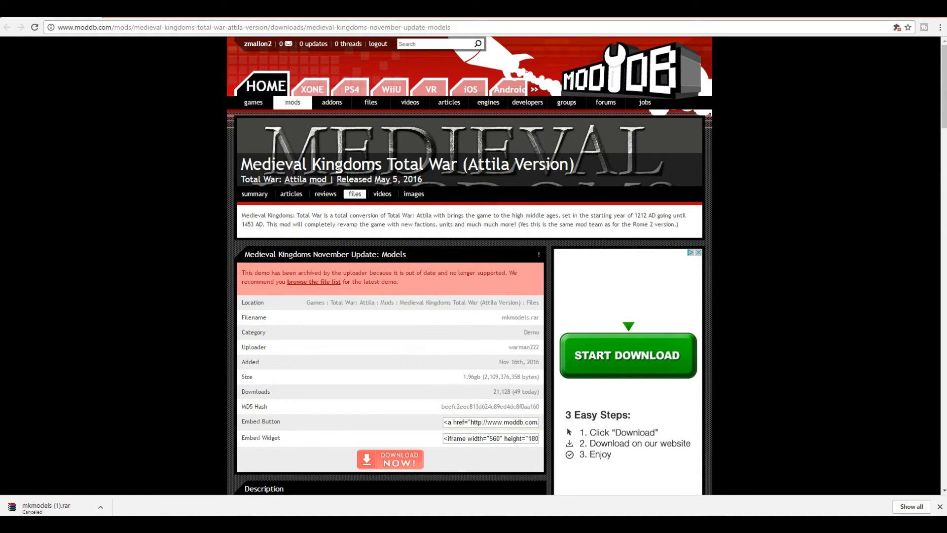
{"action": "right_click", "coordinate": [67, 524]}
{"action": "left_click", "coordinate": [42, 502]}
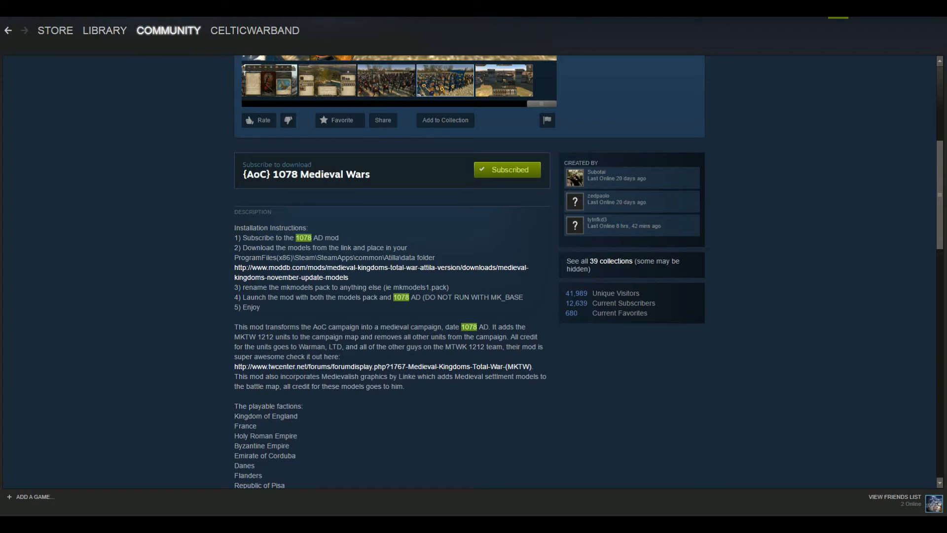
Step: Close the Steam window and open the Mod Manager in the Total War: ATTILA launcher
{"action": "right_click", "coordinate": [96, 524]}
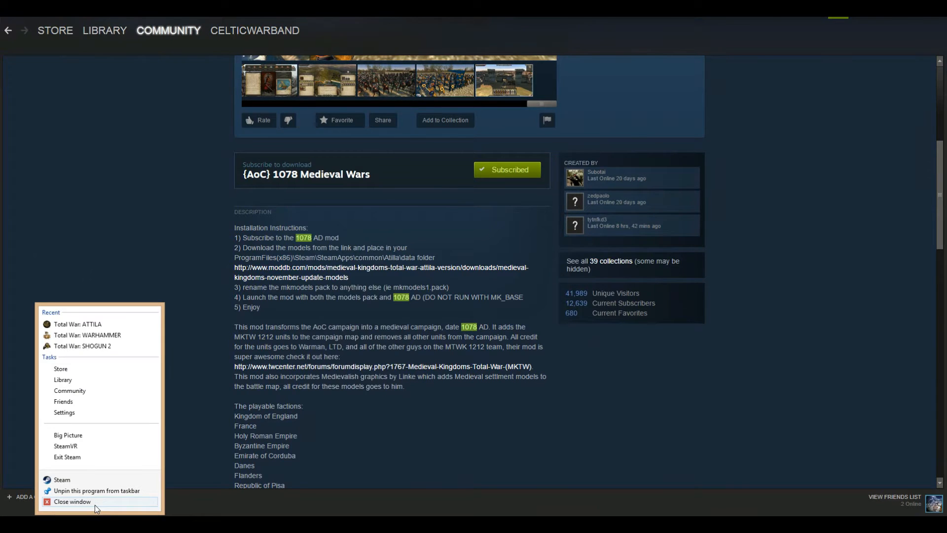
{"action": "left_click", "coordinate": [95, 505]}
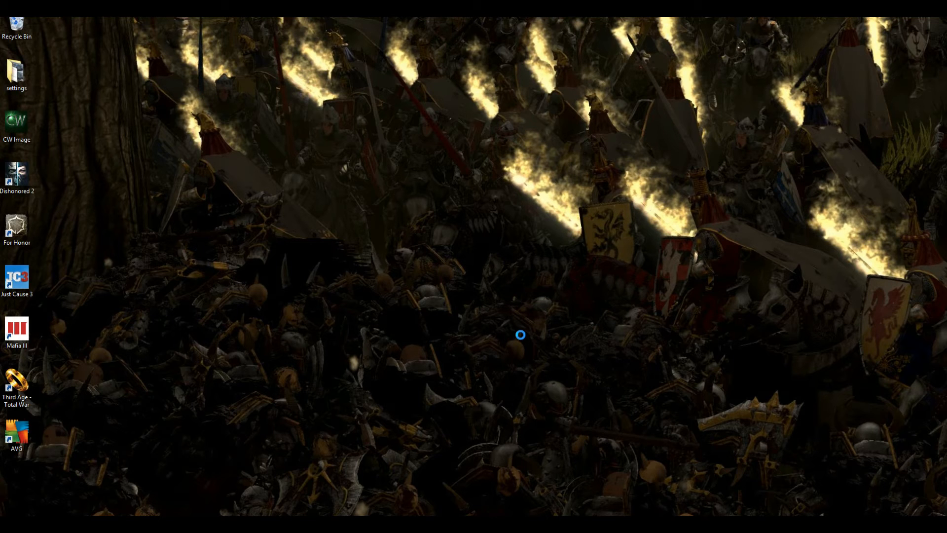
{"action": "left_click", "coordinate": [546, 241]}
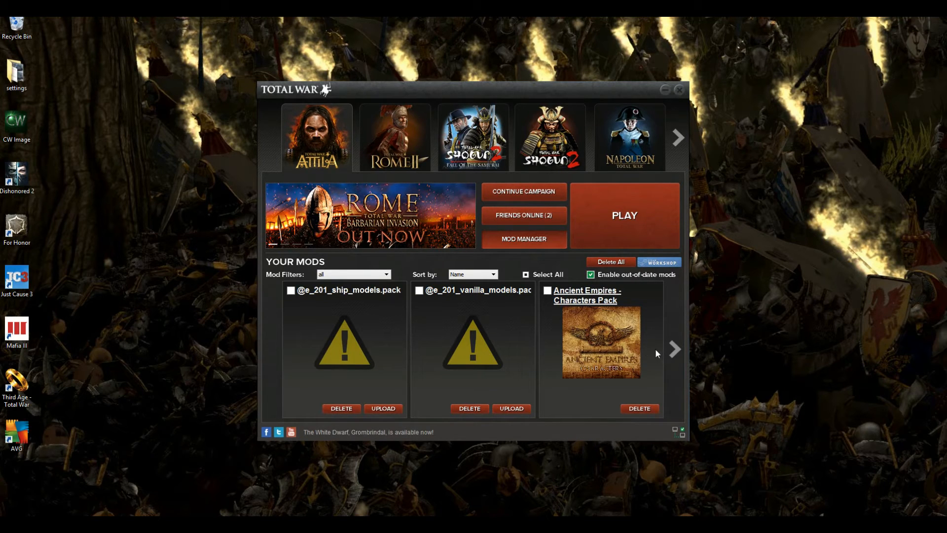
Step: Go through the mod list and make sure mkmodels1078.pack and {AoC} 1078 Medieval Wars are both enabled
{"action": "left_click", "coordinate": [680, 348]}
{"action": "left_click", "coordinate": [678, 350]}
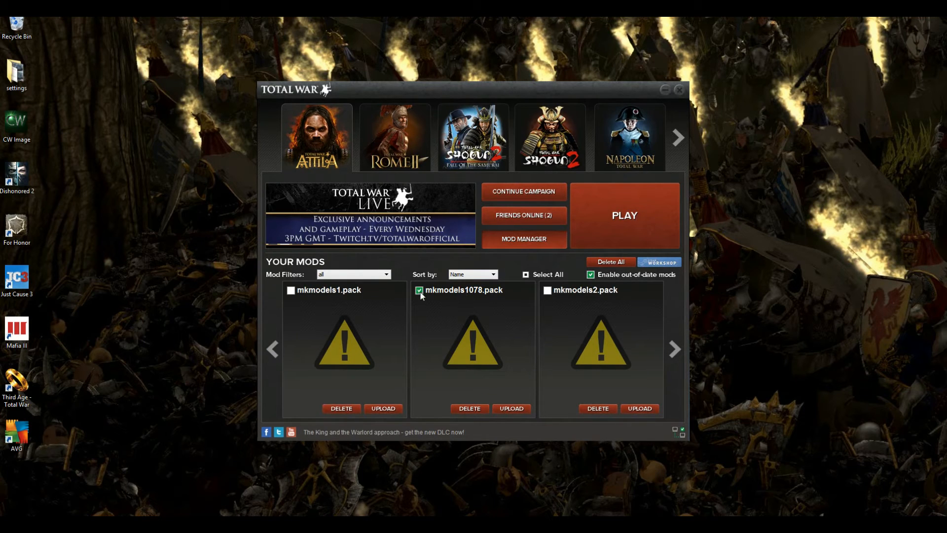
{"action": "left_click", "coordinate": [680, 351]}
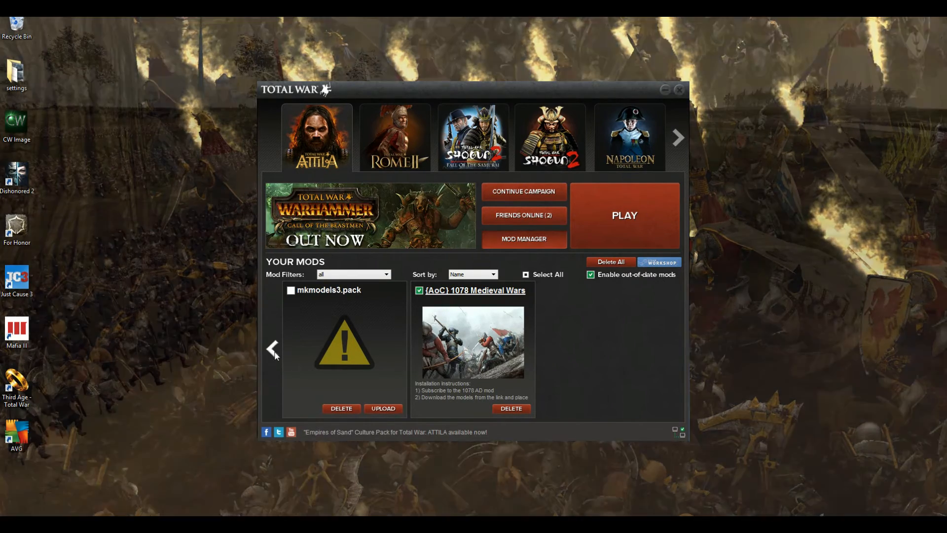
{"action": "left_click", "coordinate": [273, 350]}
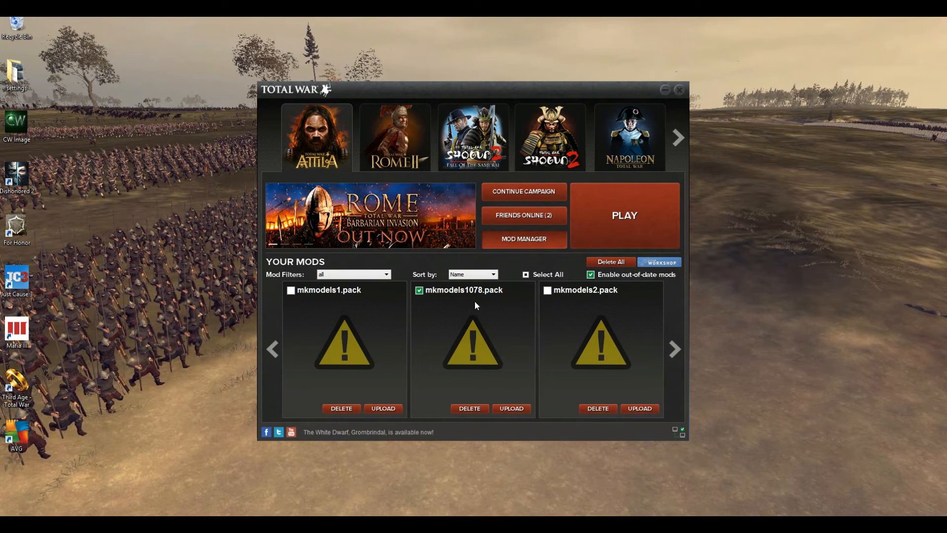
Step: Launch the game with the enabled mods and open the new campaign setup for Age of Charlemagne
{"action": "left_click", "coordinate": [632, 217]}
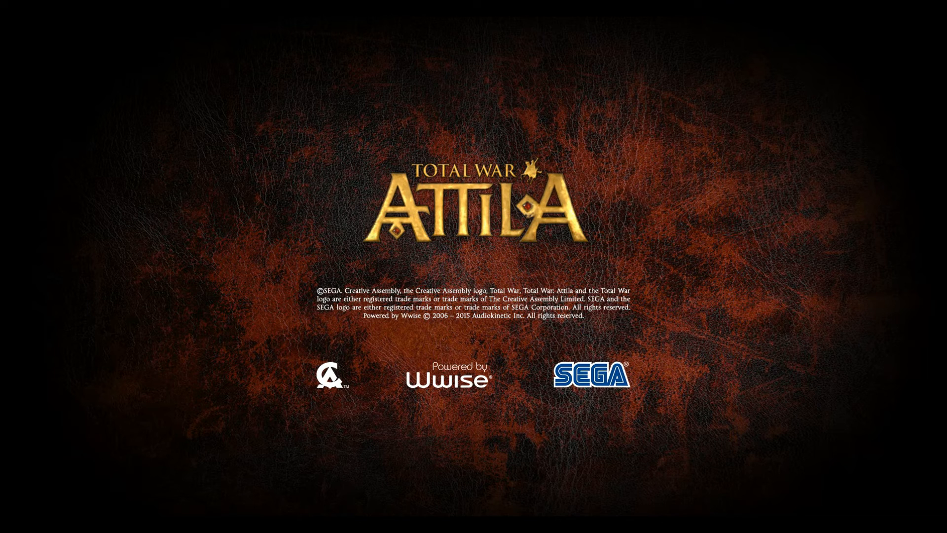
{"action": "key", "text": "Escape"}
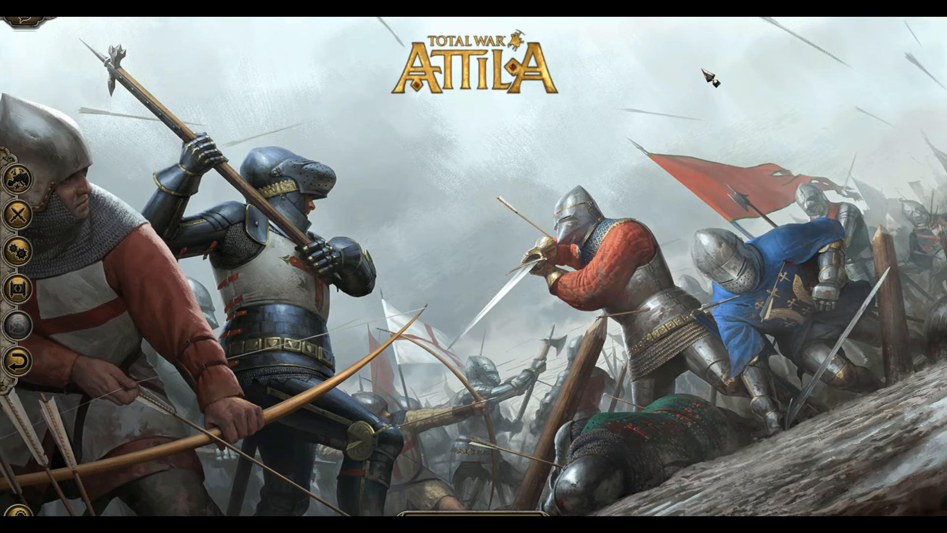
{"action": "left_click", "coordinate": [19, 180]}
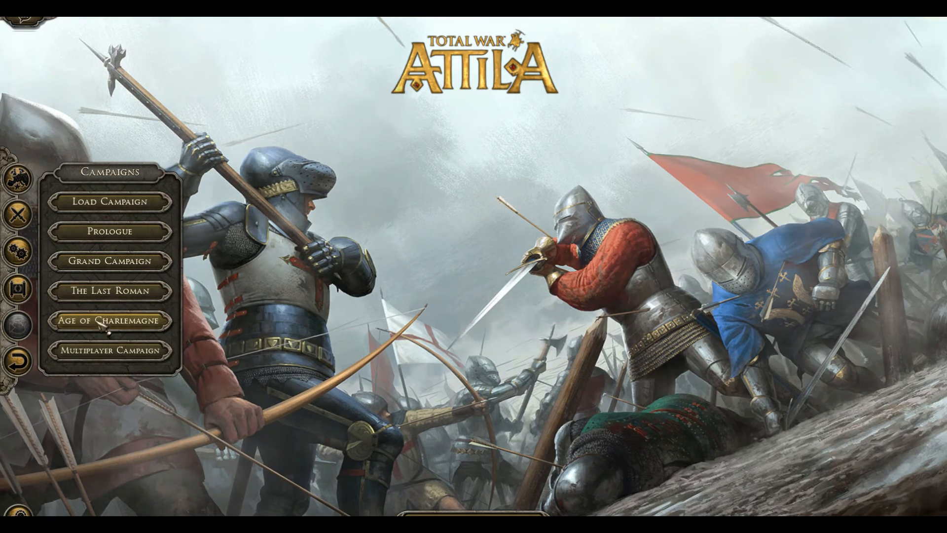
{"action": "left_click", "coordinate": [125, 331]}
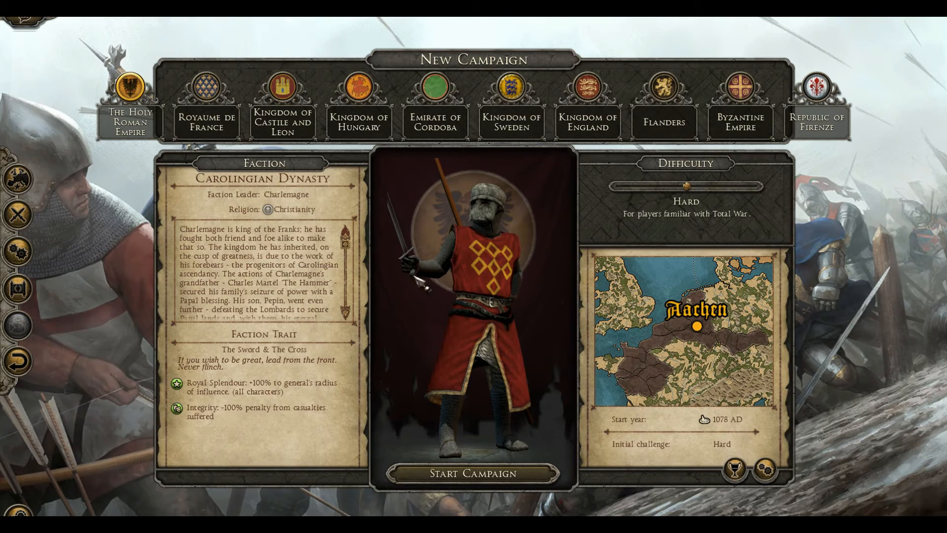
Step: Preview the playable factions Royaume de France, Castile and Leon, Hungary, Cordoba and Sweden
{"action": "left_click", "coordinate": [206, 87]}
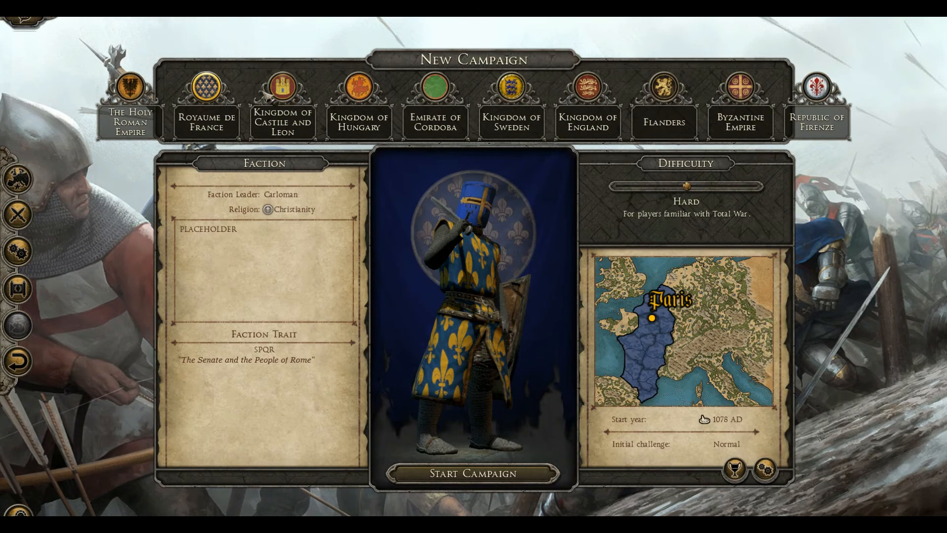
{"action": "left_click", "coordinate": [290, 89]}
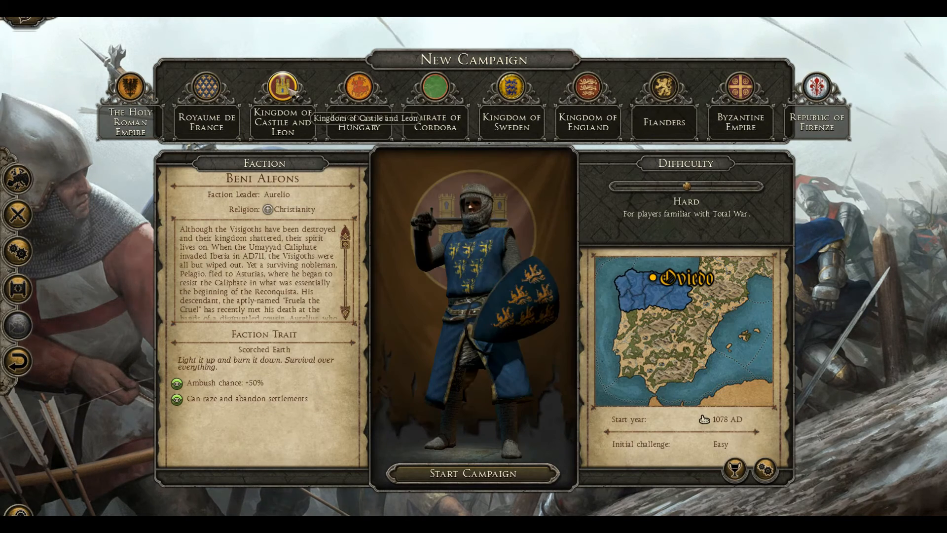
{"action": "left_click", "coordinate": [376, 90]}
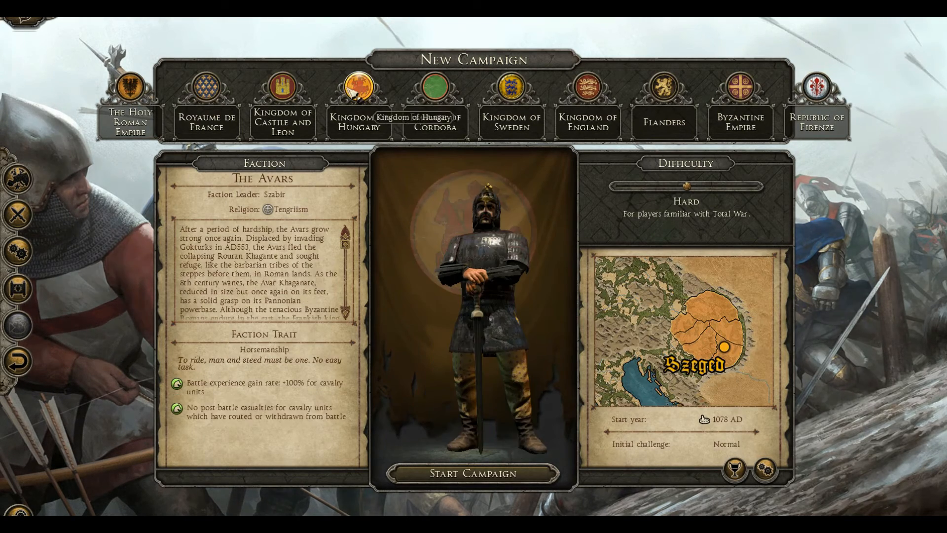
{"action": "left_click", "coordinate": [441, 91]}
{"action": "left_click", "coordinate": [513, 89]}
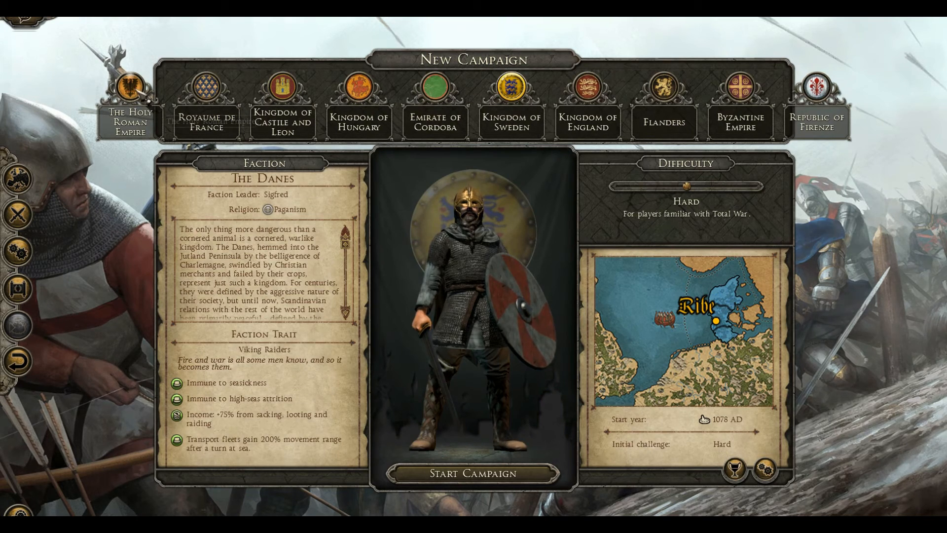
Step: Start the campaign as the Holy Roman Empire and dismiss the opening event and mission messages
{"action": "left_click", "coordinate": [130, 86]}
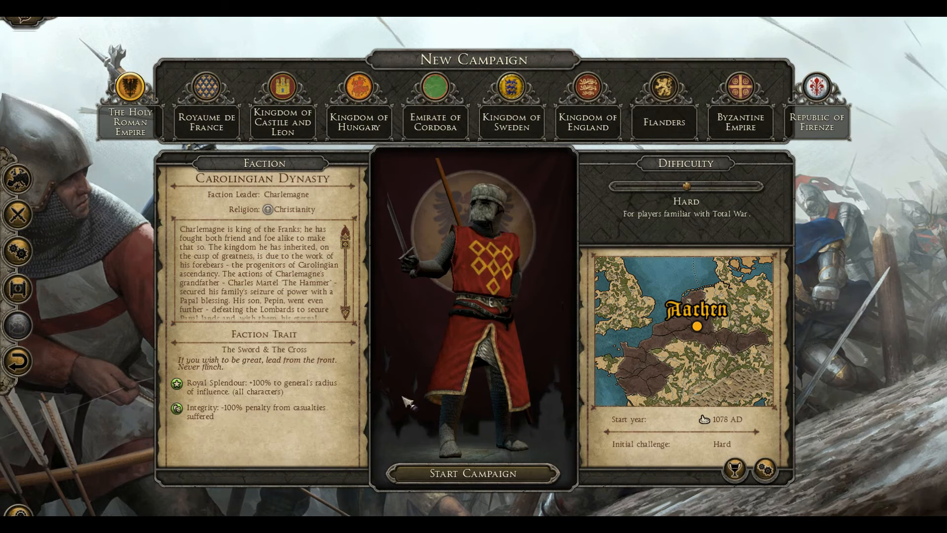
{"action": "left_click", "coordinate": [481, 475]}
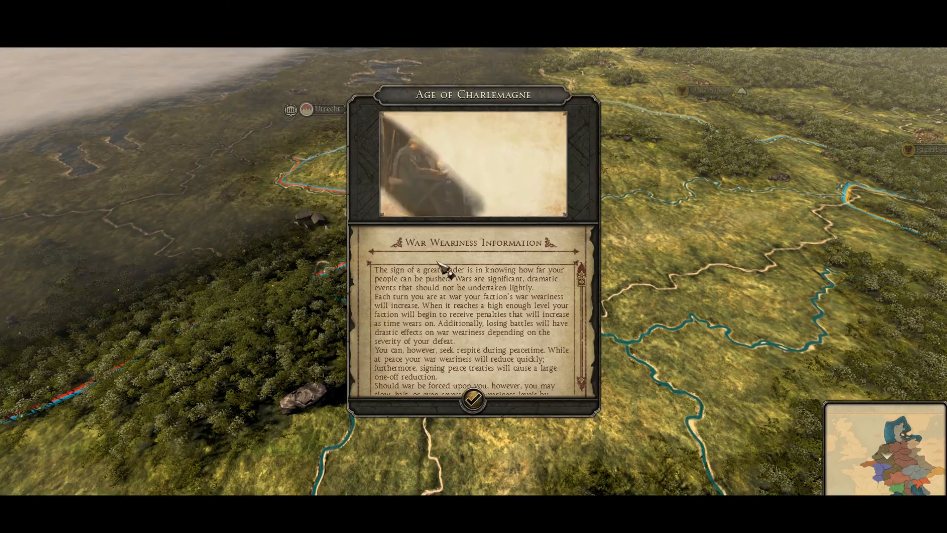
{"action": "left_click", "coordinate": [483, 409]}
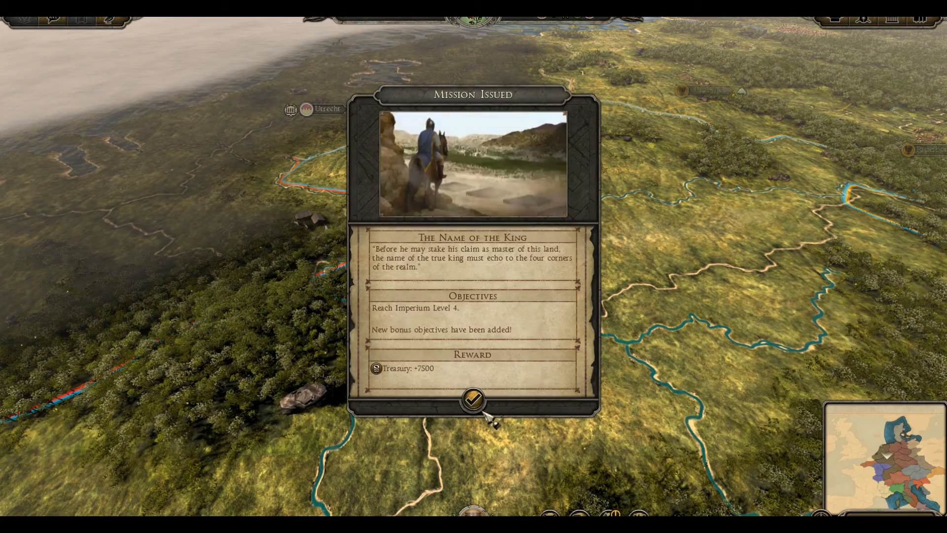
{"action": "left_click", "coordinate": [484, 412]}
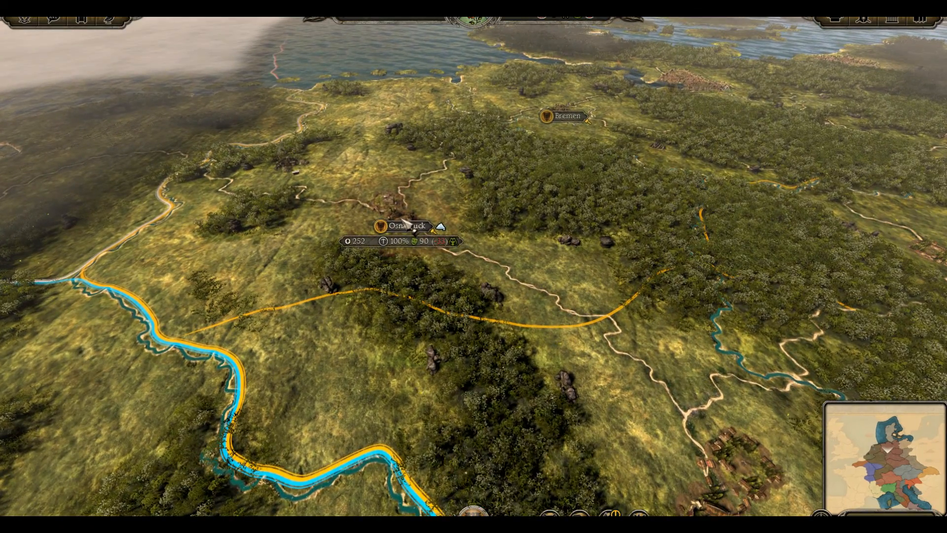
Step: Raise an army at Osnabruck with Charlemagne as general and move it into the settlement
{"action": "left_click", "coordinate": [402, 223]}
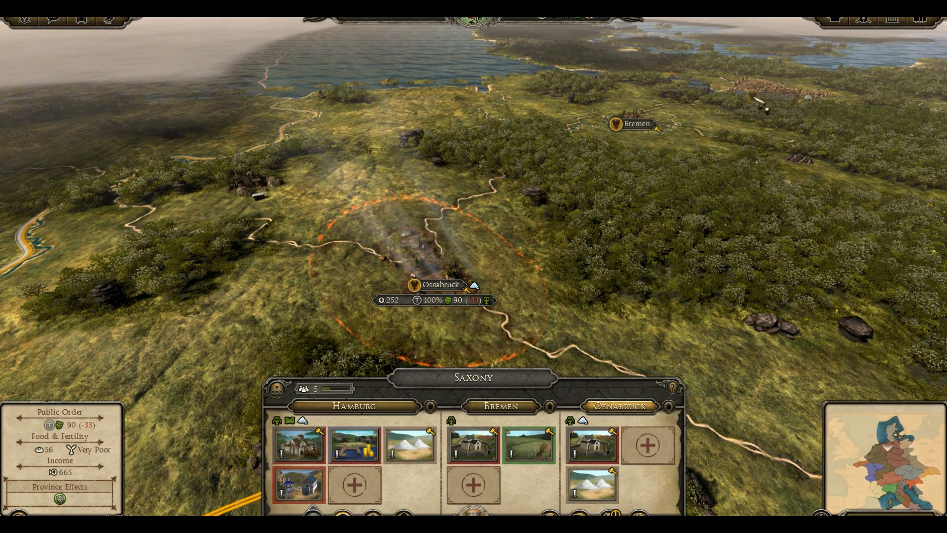
{"action": "mouse_move", "coordinate": [308, 447]}
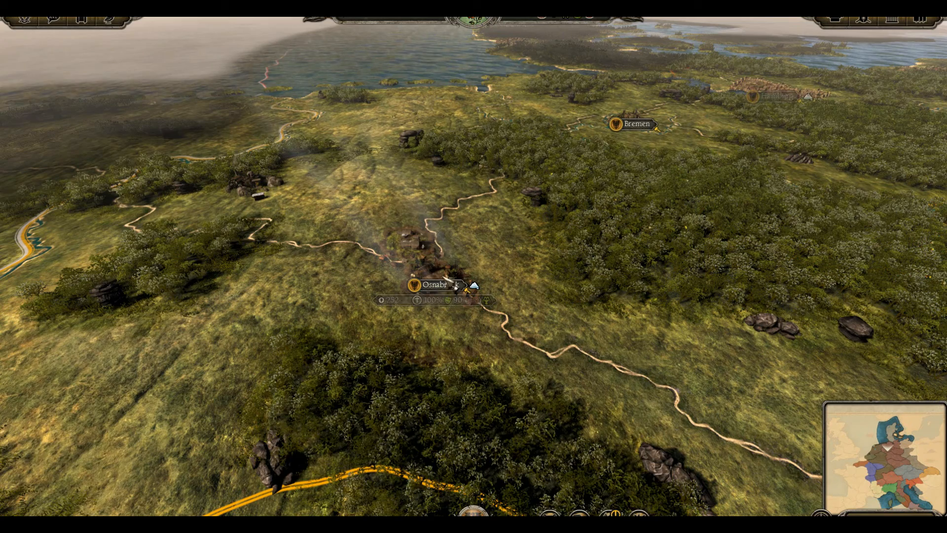
{"action": "left_click", "coordinate": [446, 278]}
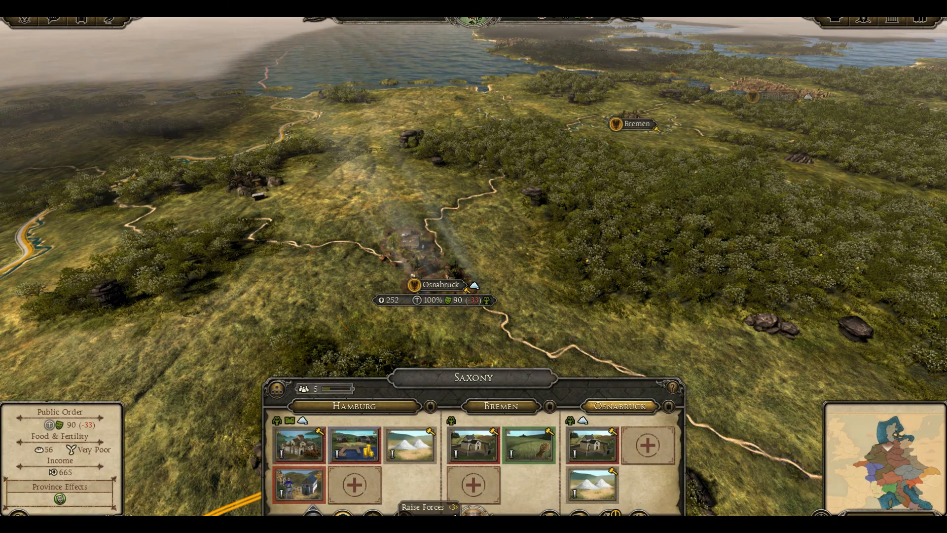
{"action": "left_click", "coordinate": [404, 513]}
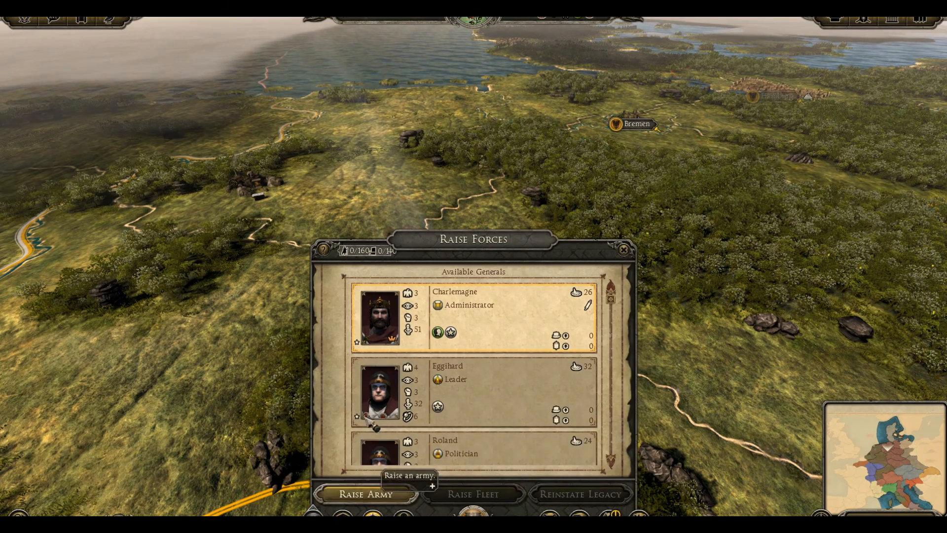
{"action": "left_click", "coordinate": [379, 496]}
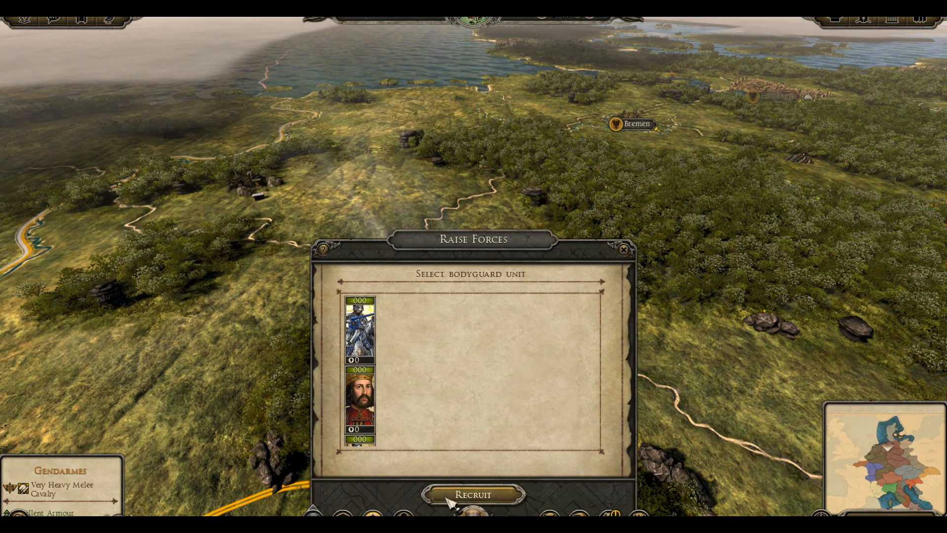
{"action": "left_click", "coordinate": [450, 498]}
{"action": "right_click", "coordinate": [422, 268]}
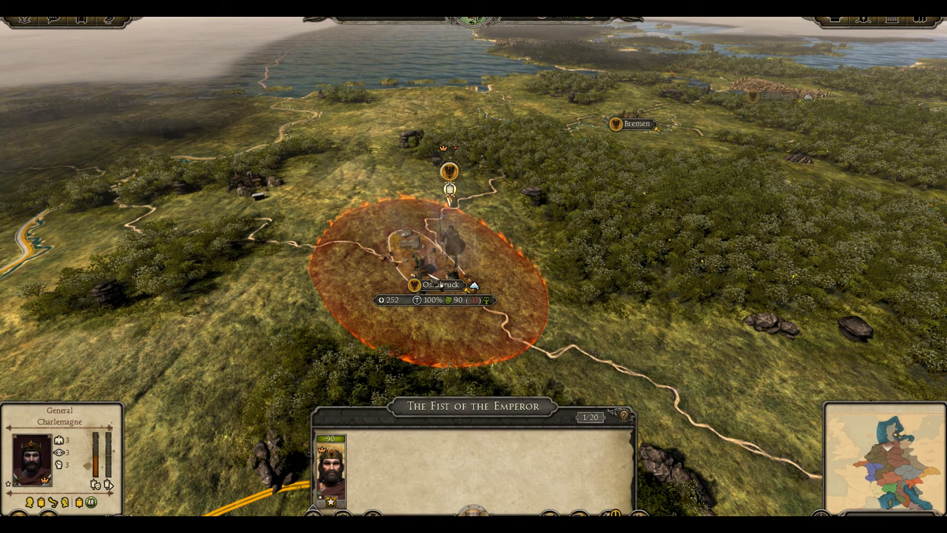
Step: Look through all the units in the new army's recruitment options, then close the list and deselect the army
{"action": "left_click", "coordinate": [374, 514]}
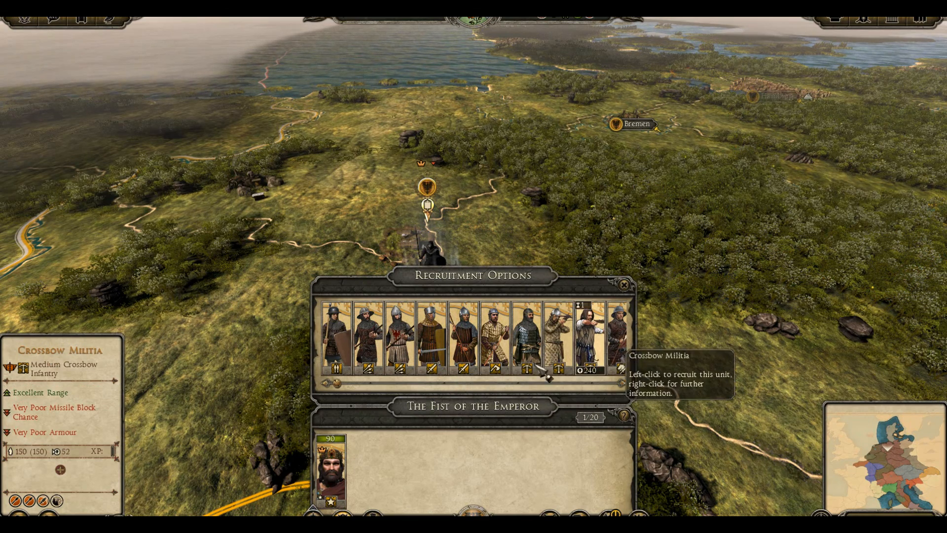
{"action": "left_click_drag", "start_coordinate": [456, 386], "coordinate": [585, 387]}
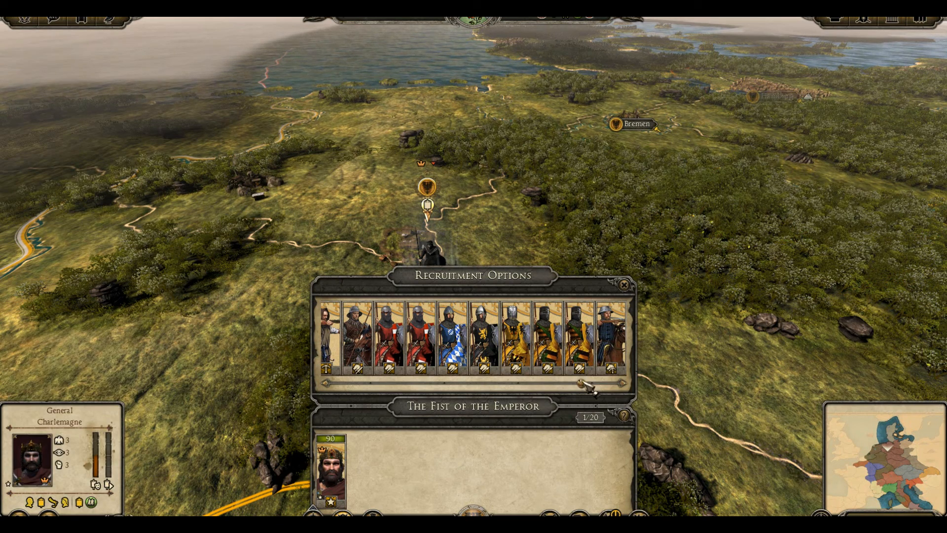
{"action": "left_click_drag", "start_coordinate": [606, 384], "coordinate": [631, 382]}
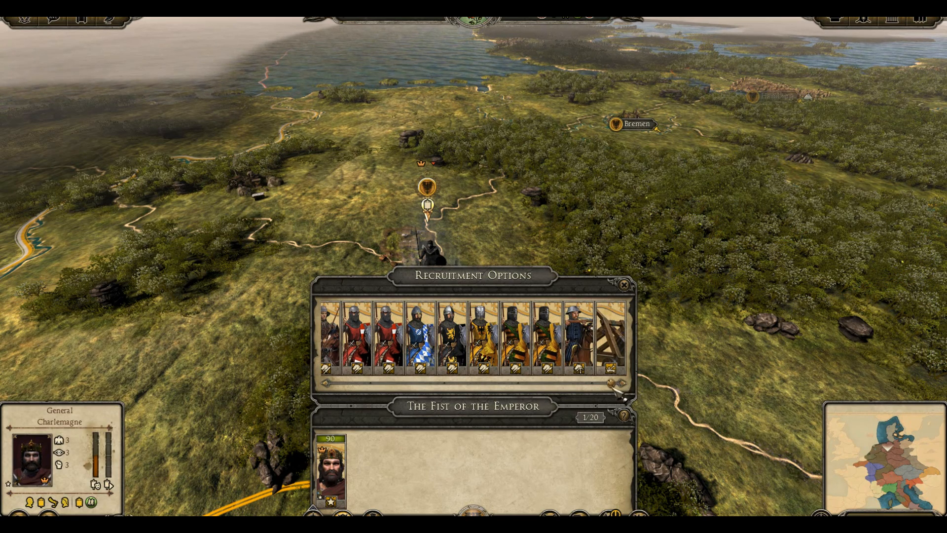
{"action": "left_click", "coordinate": [624, 286]}
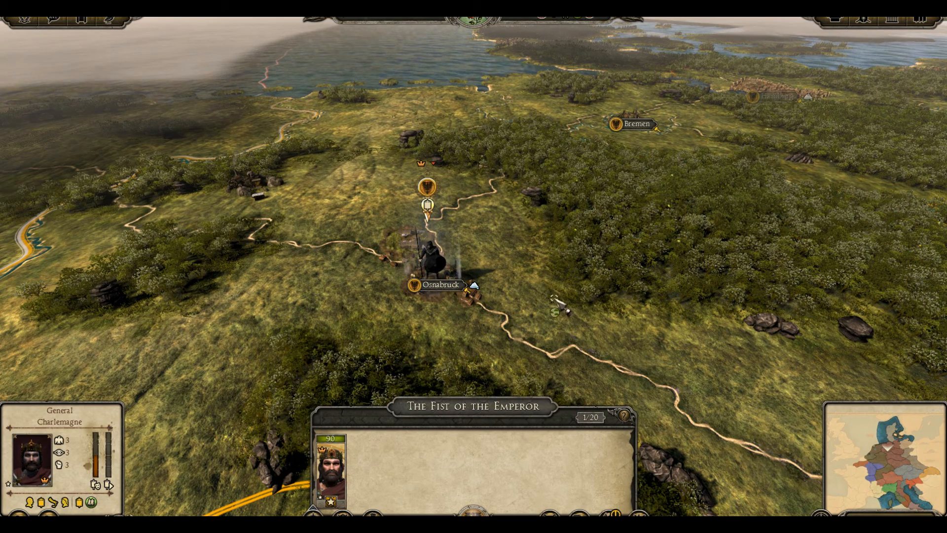
{"action": "left_click", "coordinate": [560, 306]}
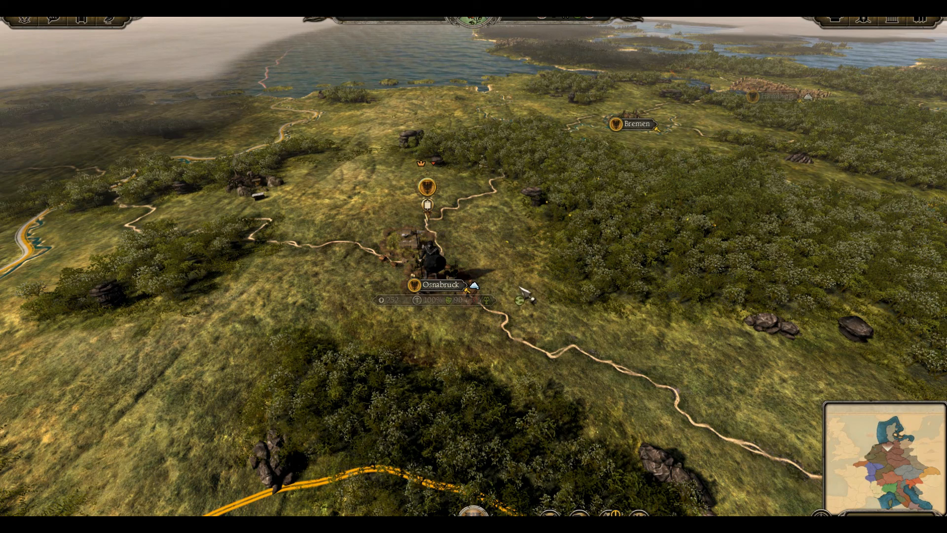